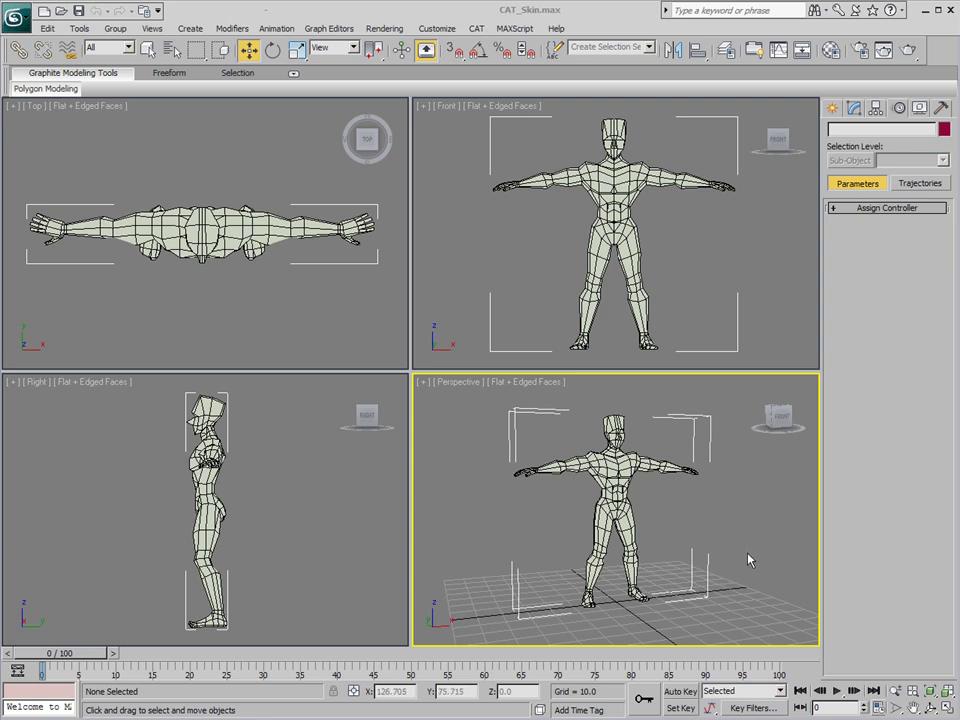
Create a Base Human CATParent rig named Character01 at the character mesh's feet.
click(832, 107)
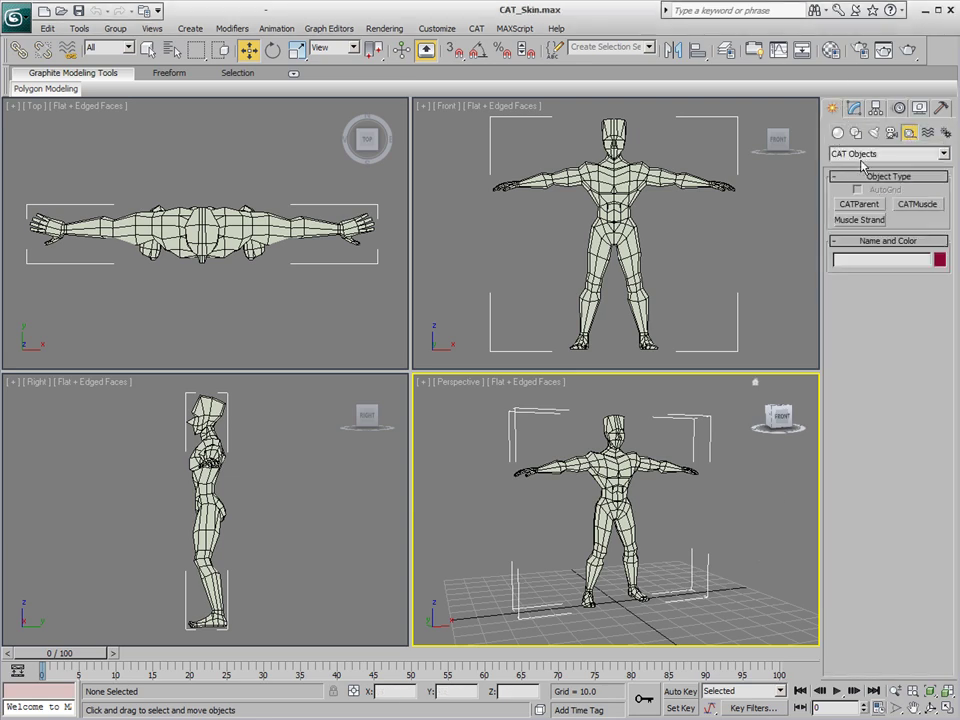
click(895, 154)
click(897, 154)
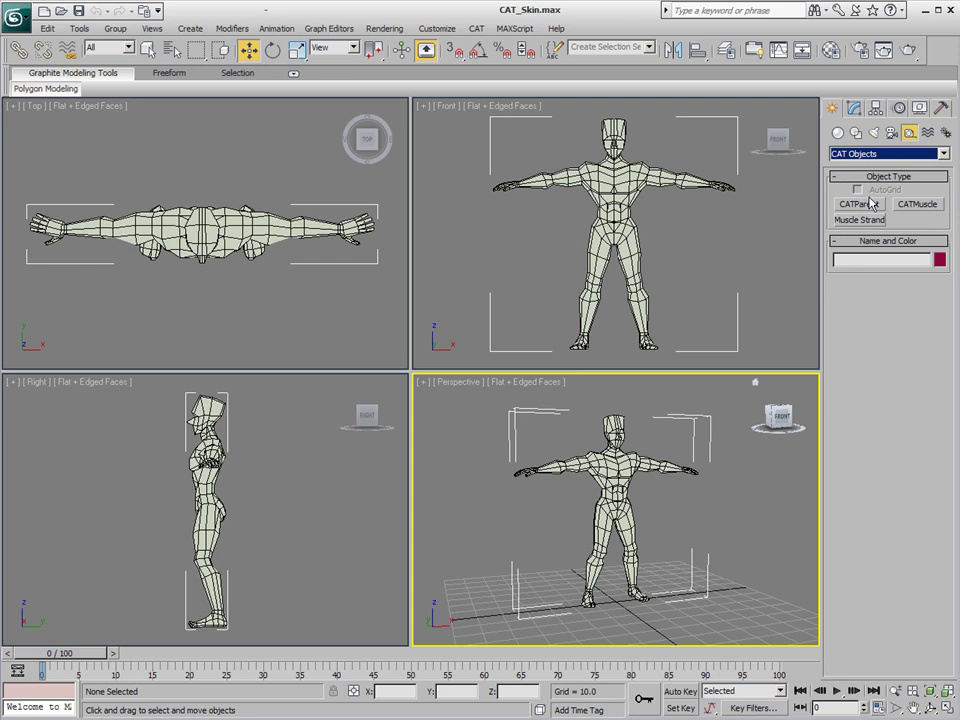
click(871, 203)
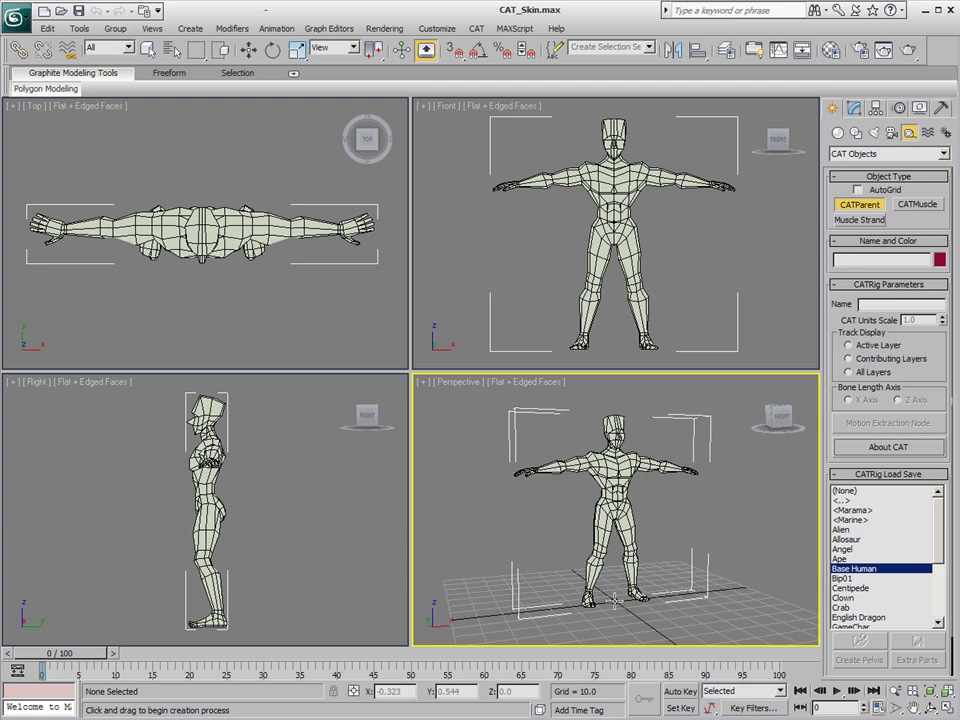
drag(615, 600, 619, 569)
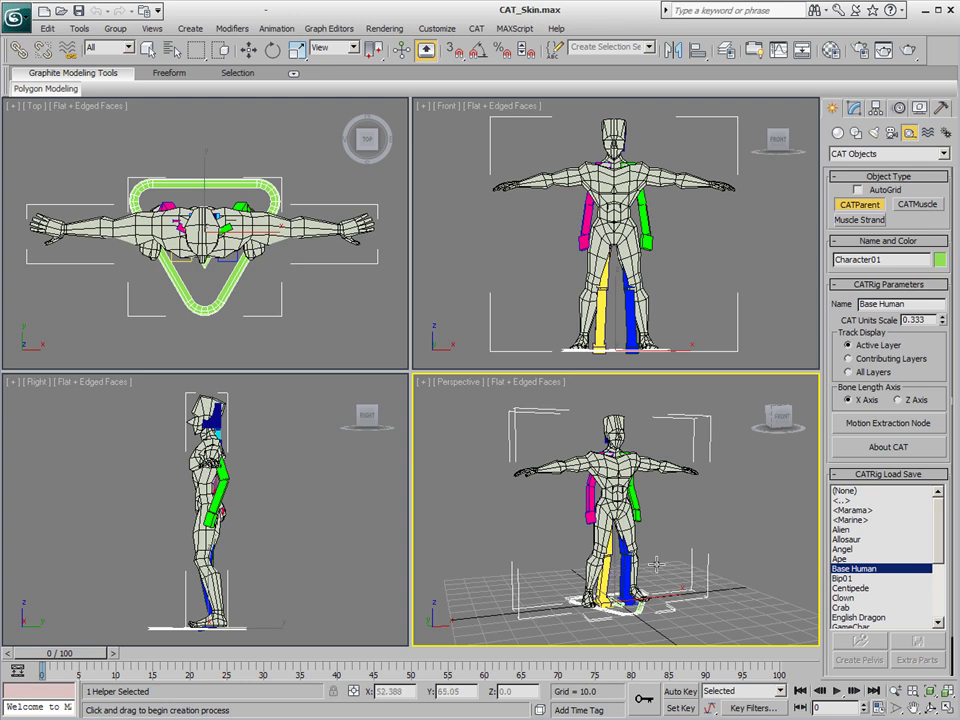
Zero the CAT rig's X, Y and Z position to centre it at the origin.
key(w)
right_click(590, 531)
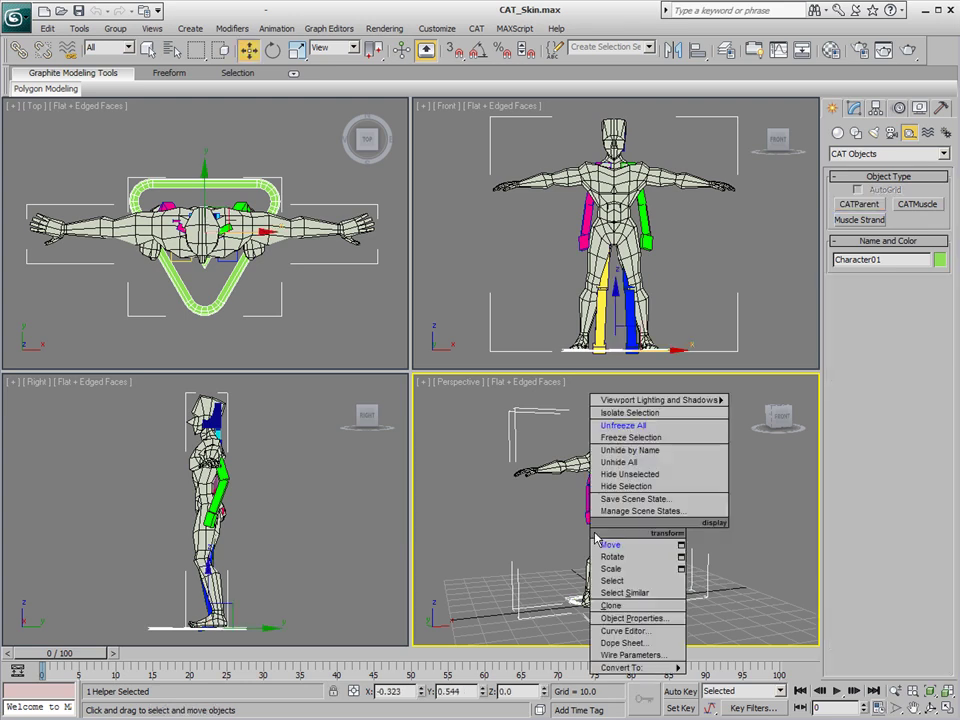
click(610, 545)
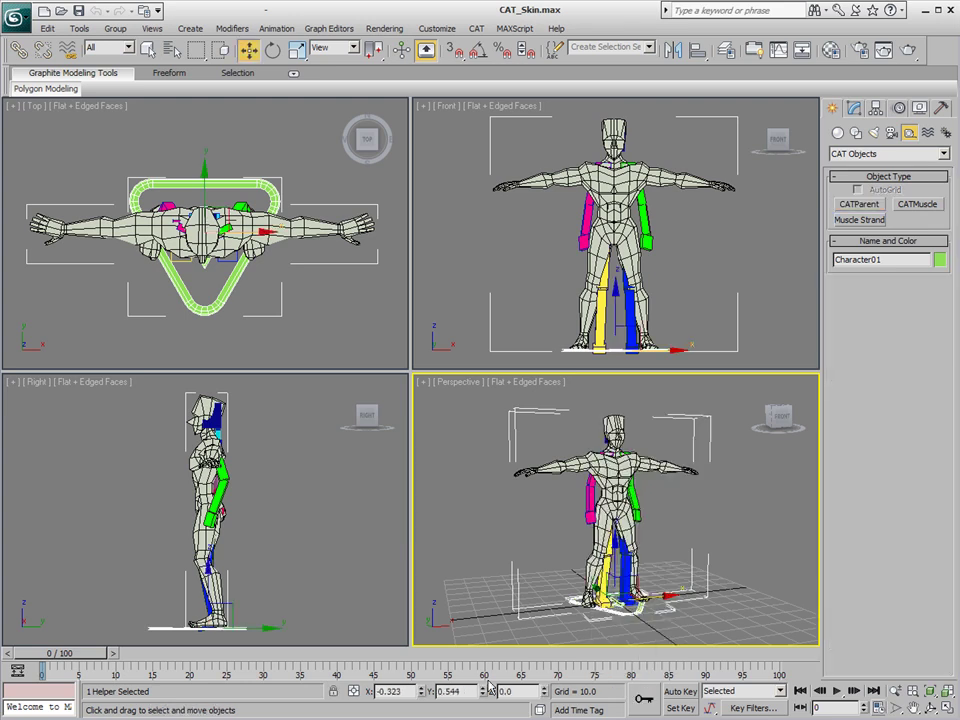
right_click(421, 691)
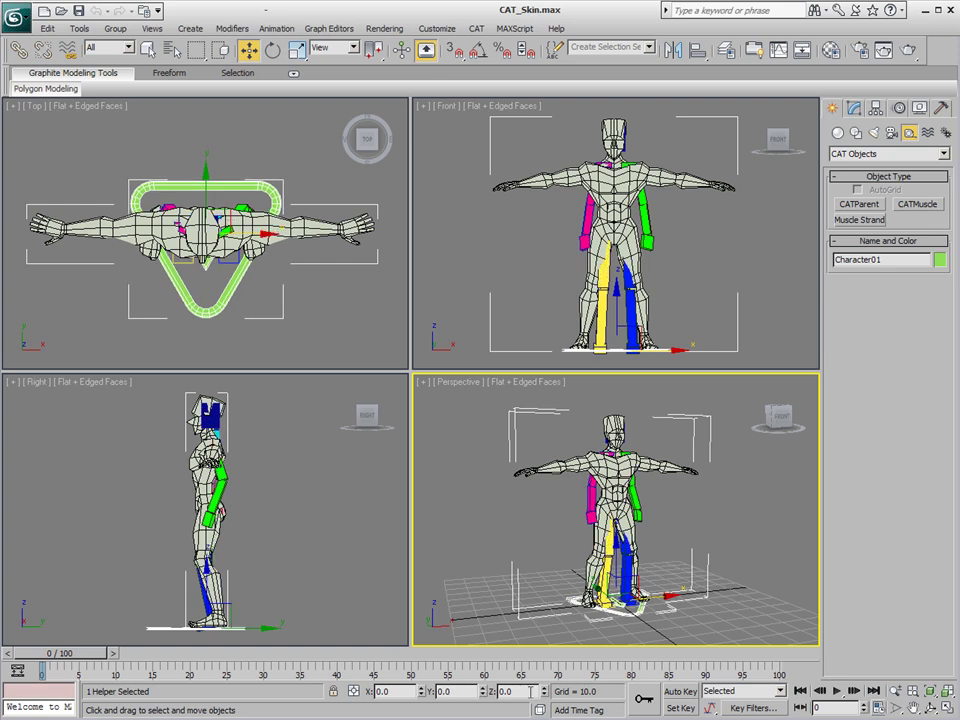
right_click(525, 503)
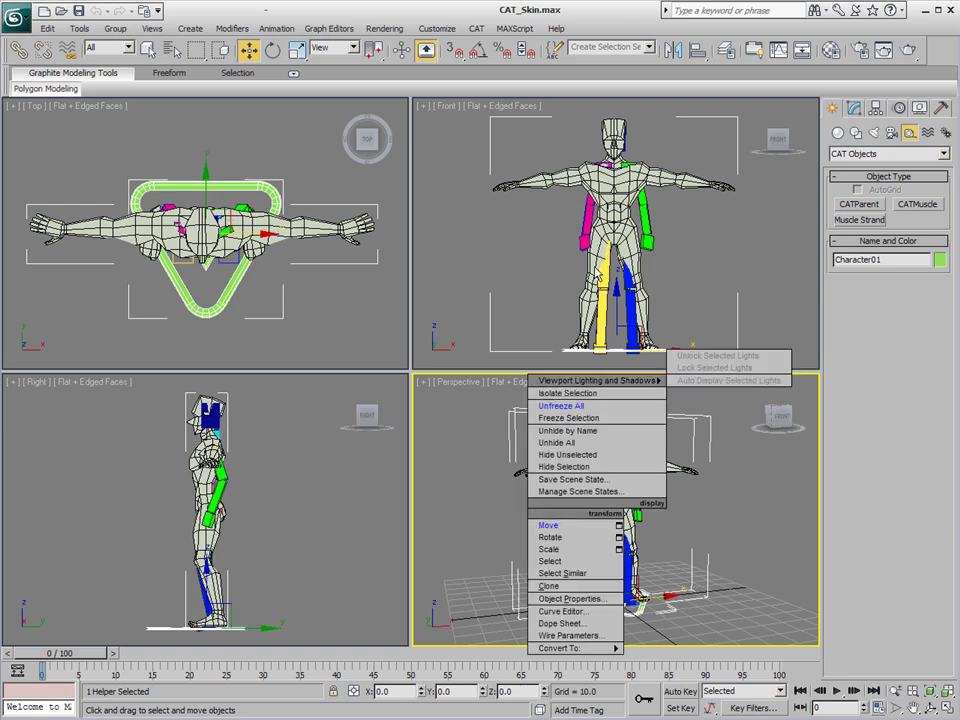
click(570, 272)
right_click(674, 505)
click(527, 538)
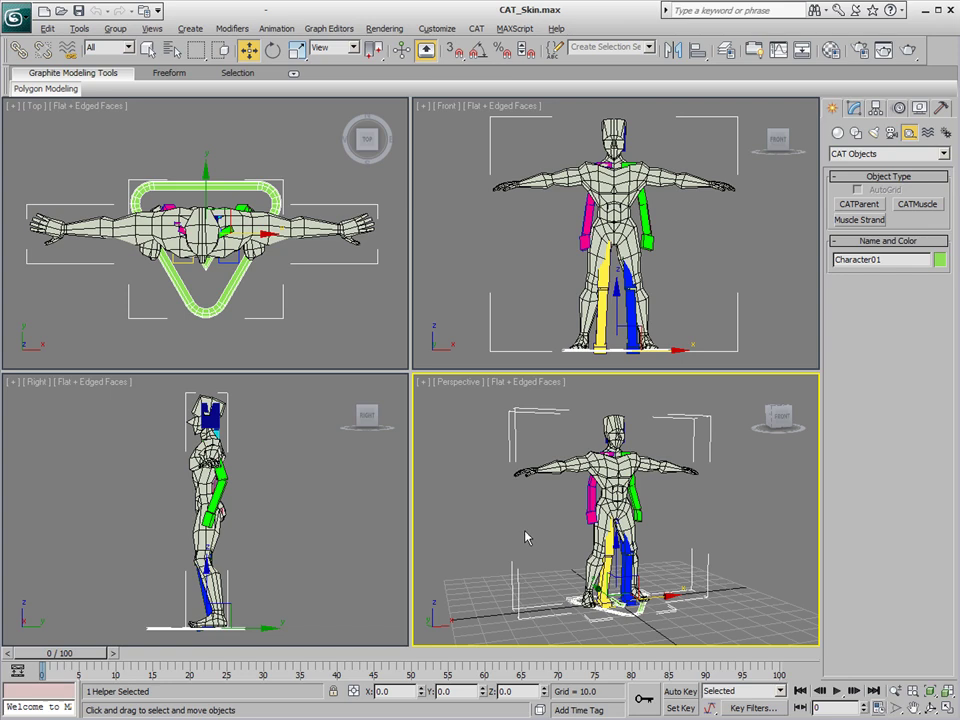
Make the Body mesh see-through with Alt+X and freeze it.
key(alt+w)
click(398, 299)
right_click(399, 301)
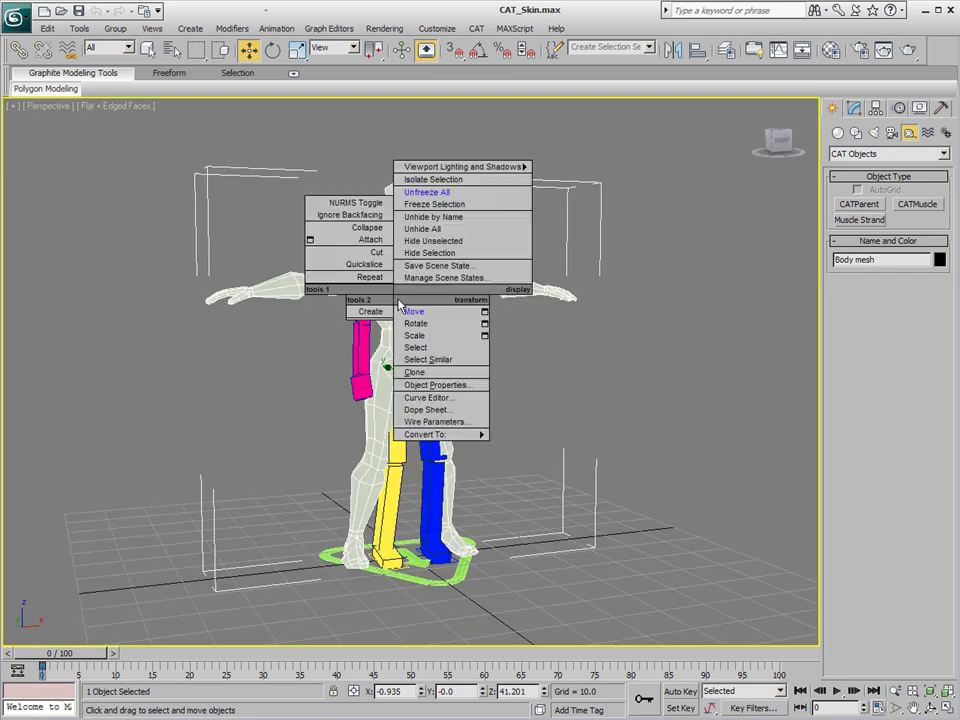
click(583, 302)
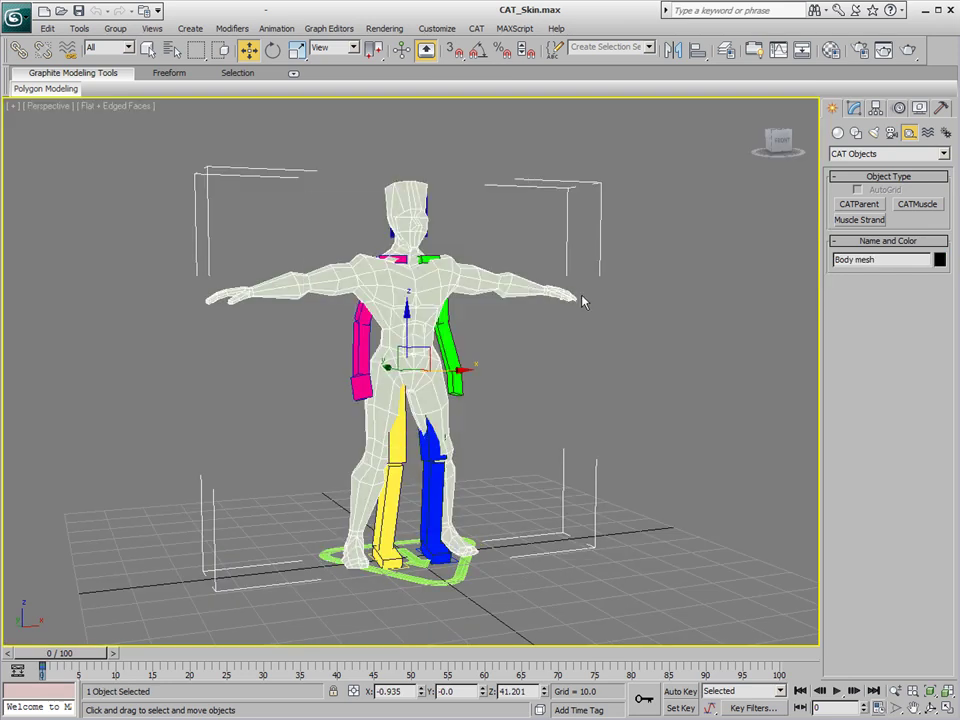
key(alt+x)
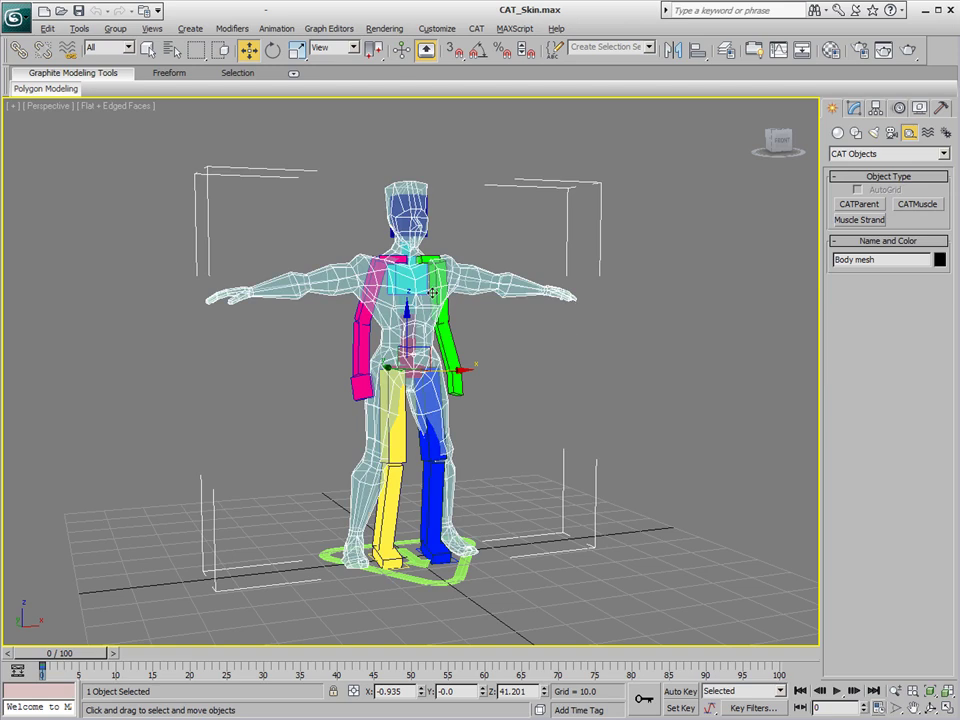
right_click(432, 292)
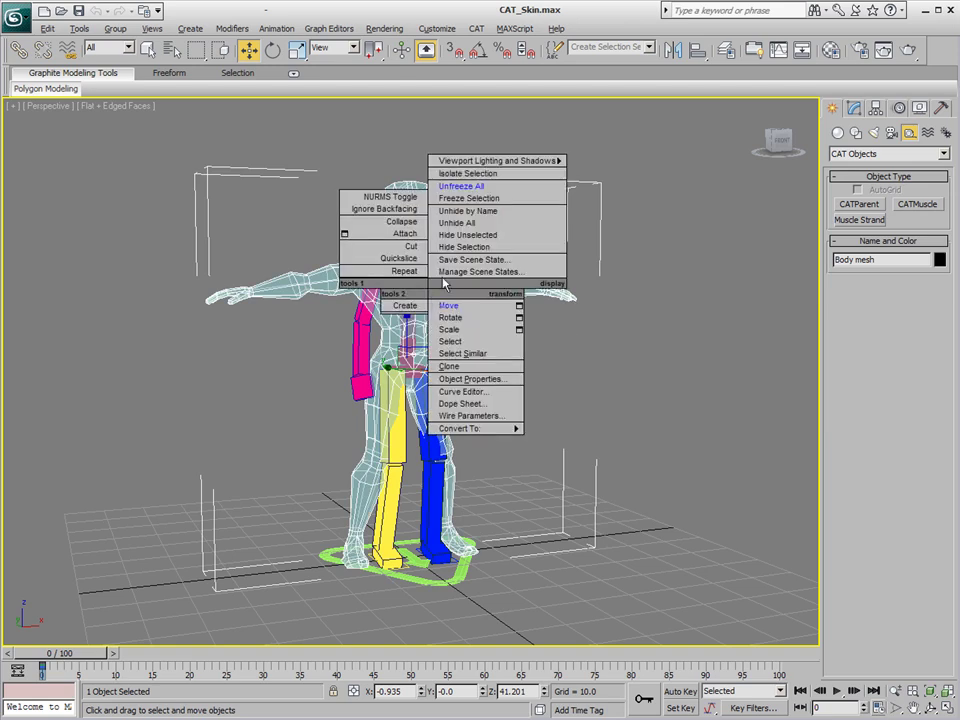
click(475, 199)
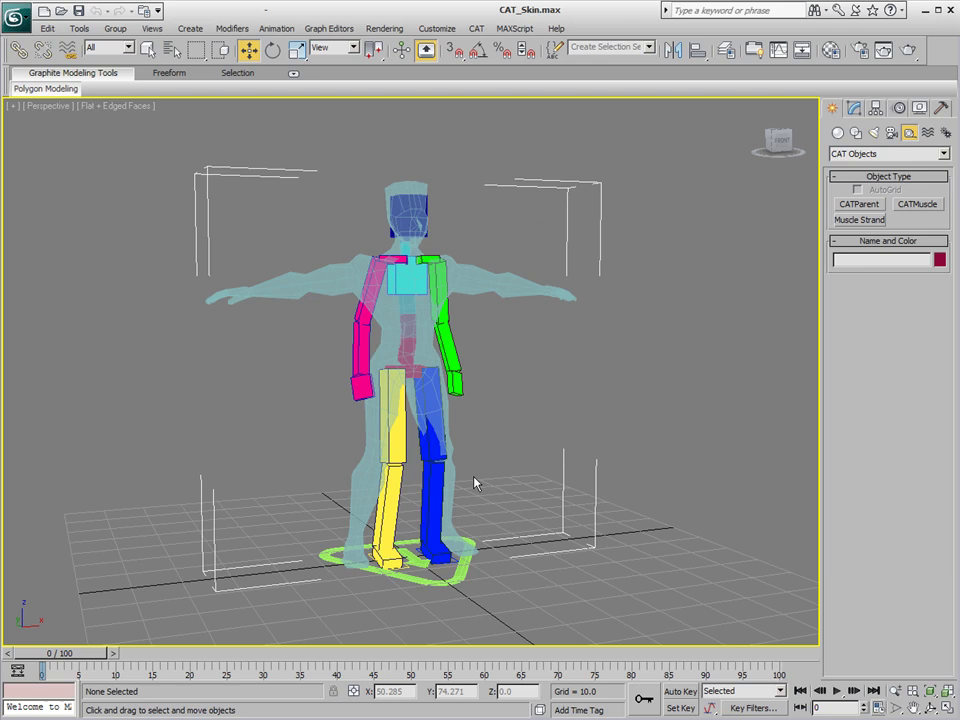
Select the rig's left foot platform and move it outward toward the mesh's left foot.
click(456, 561)
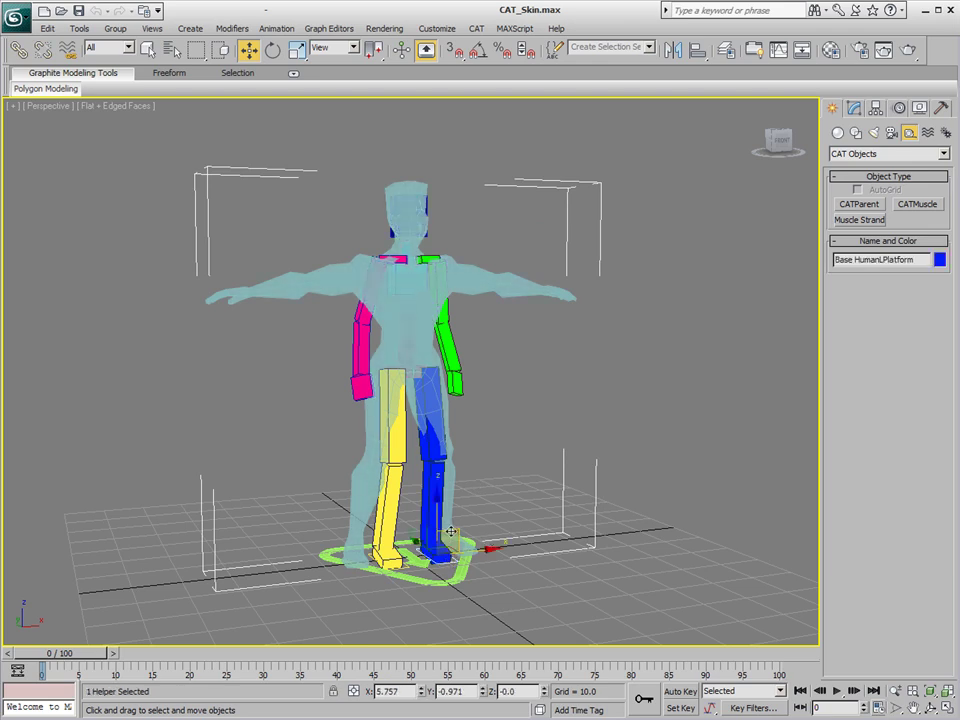
drag(478, 550, 574, 584)
alt+middle_drag(574, 584, 448, 594)
key(alt+w)
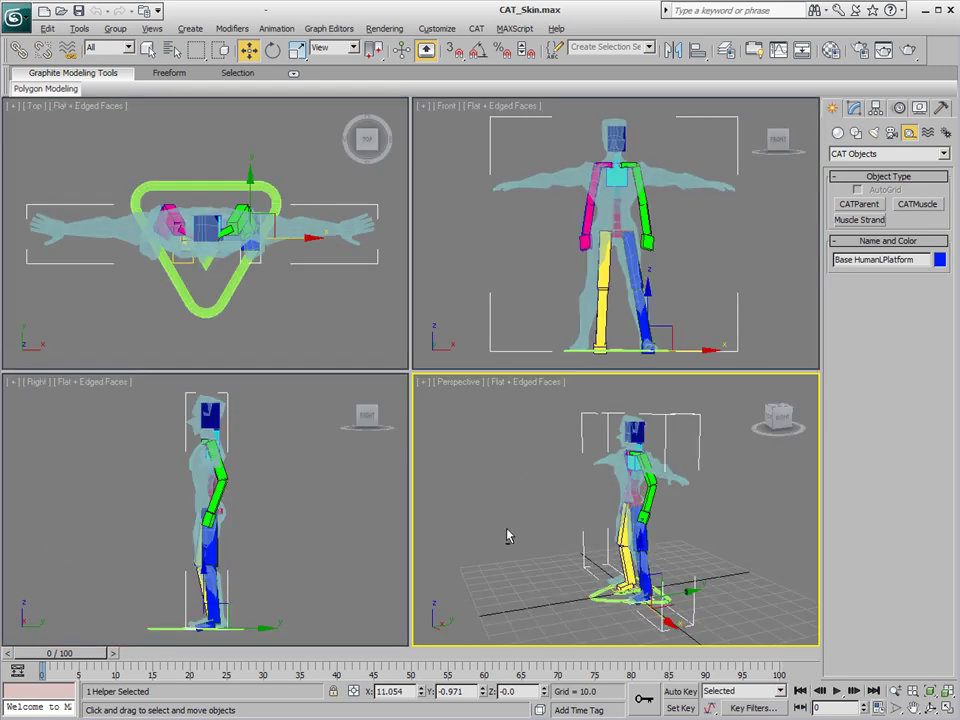
key(alt+w)
scroll(524, 556, up, 5)
middle_drag(524, 556, 495, 369)
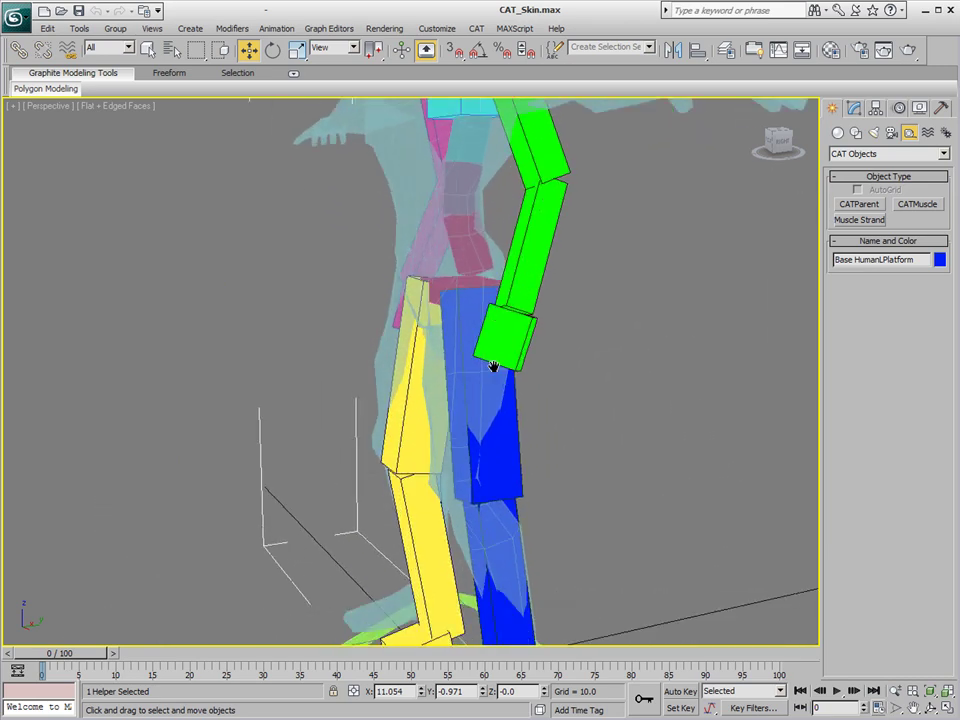
scroll(403, 465, down, 2)
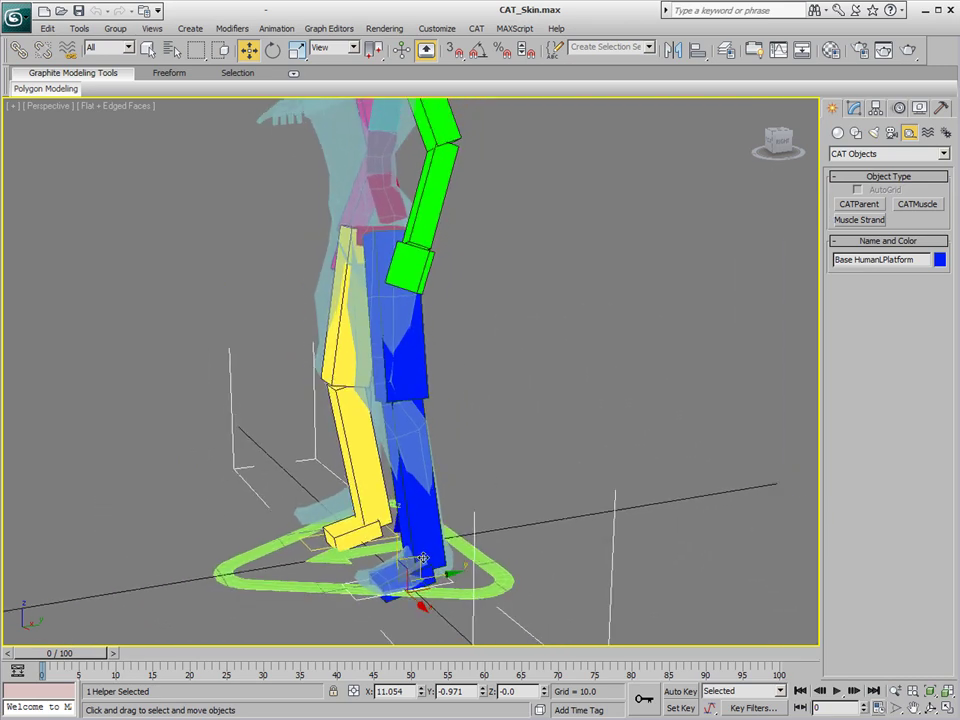
Fine-tune the left foot platform from side and front views so it sits under the foot.
drag(420, 558, 431, 566)
alt+middle_drag(452, 568, 460, 570)
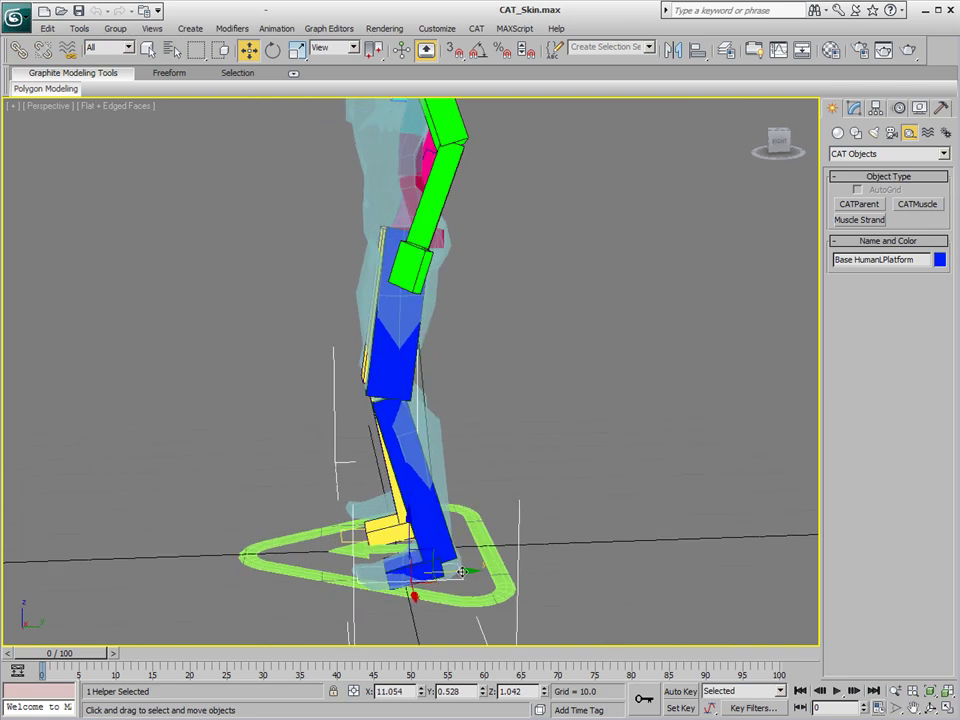
drag(467, 572, 470, 574)
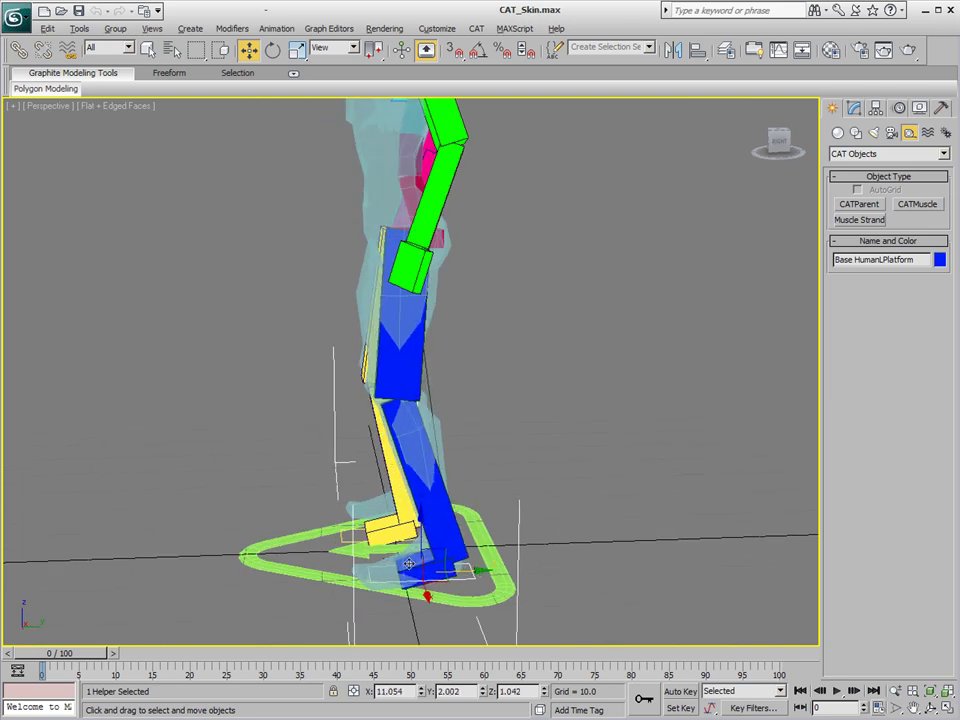
mouse_move(470, 574)
alt+middle_down()
mouse_move(477, 557)
mouse_move(536, 544)
mouse_move(484, 570)
alt+middle_up()
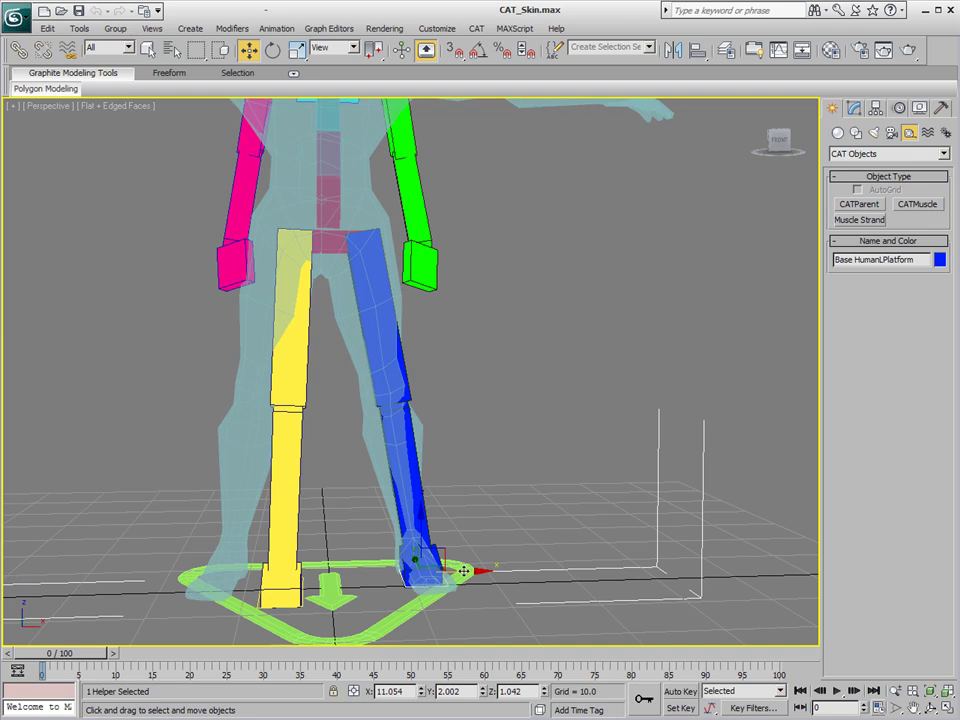
drag(456, 572, 447, 568)
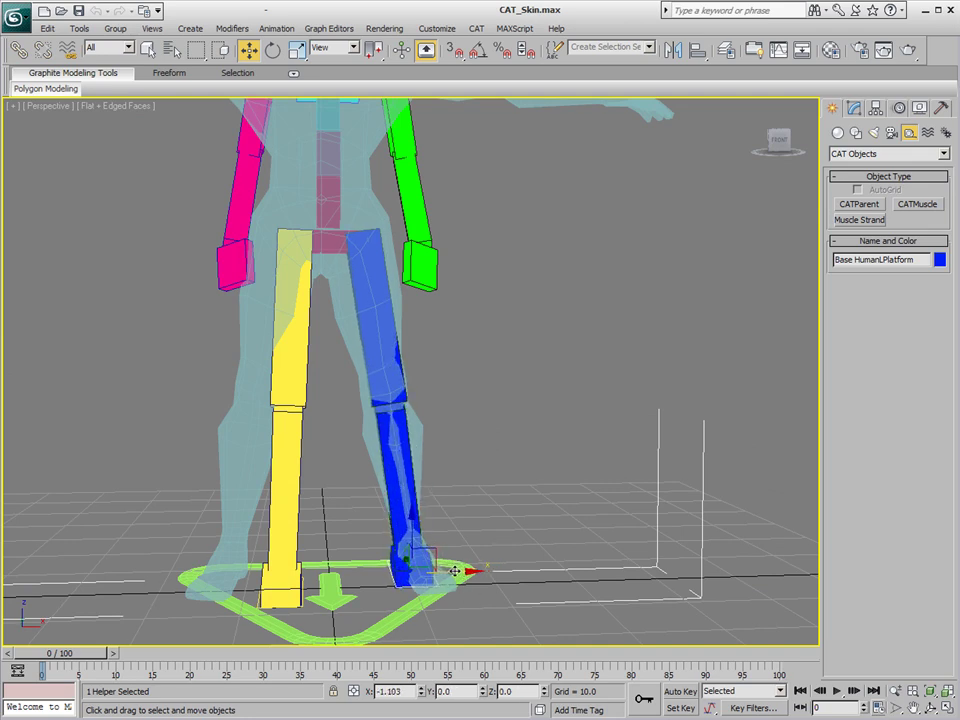
alt+middle_drag(448, 439, 515, 525)
click(370, 315)
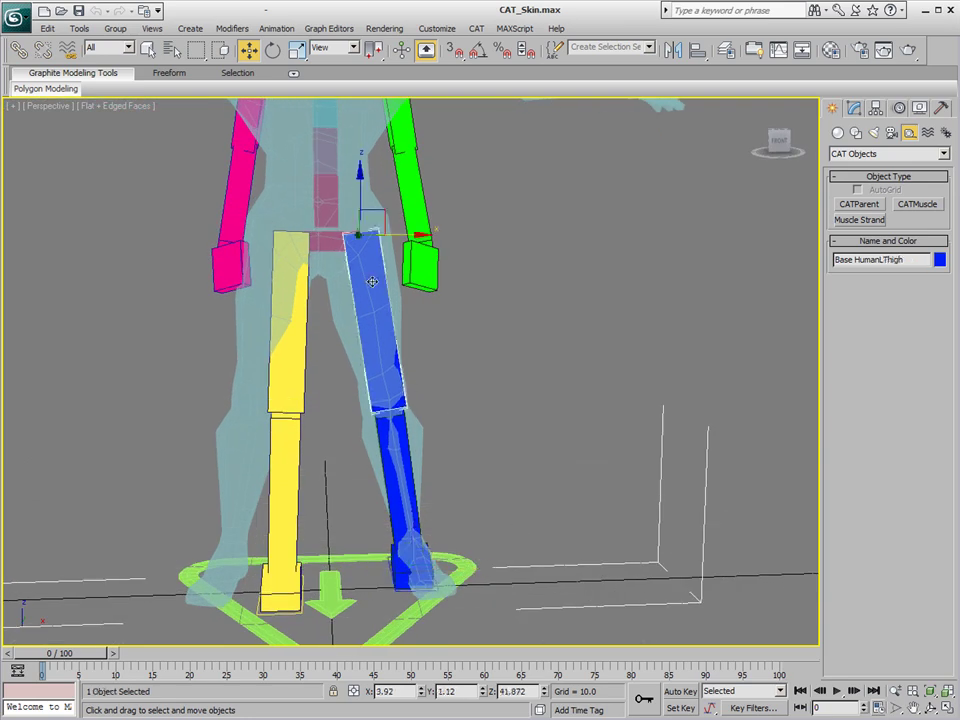
Scale the left thigh bone wider to fill the leg.
right_click(371, 282)
click(395, 306)
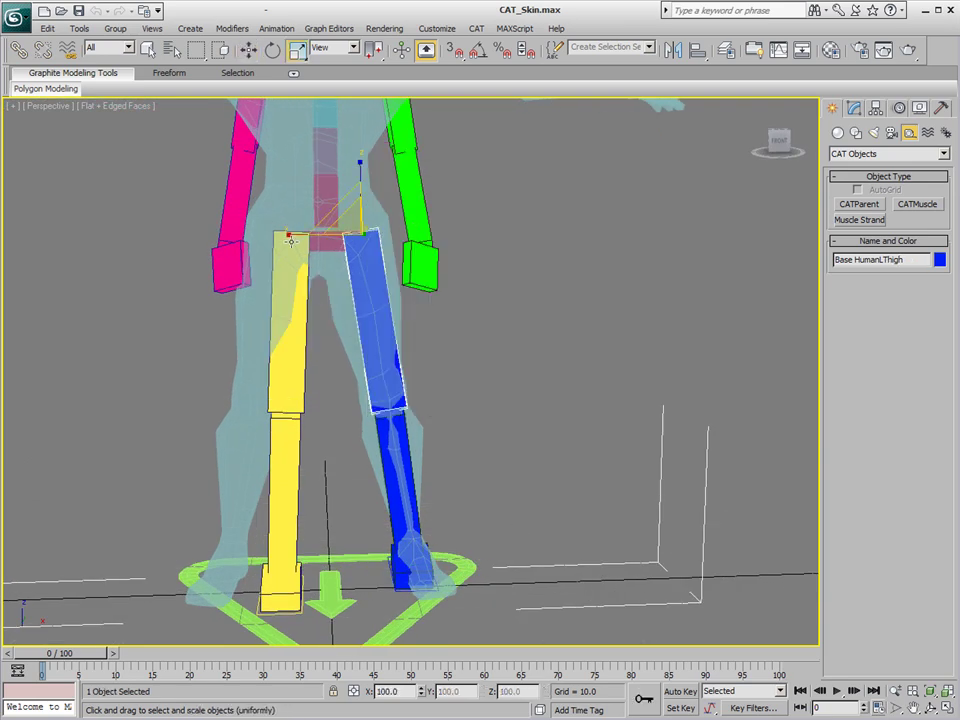
drag(294, 232, 278, 238)
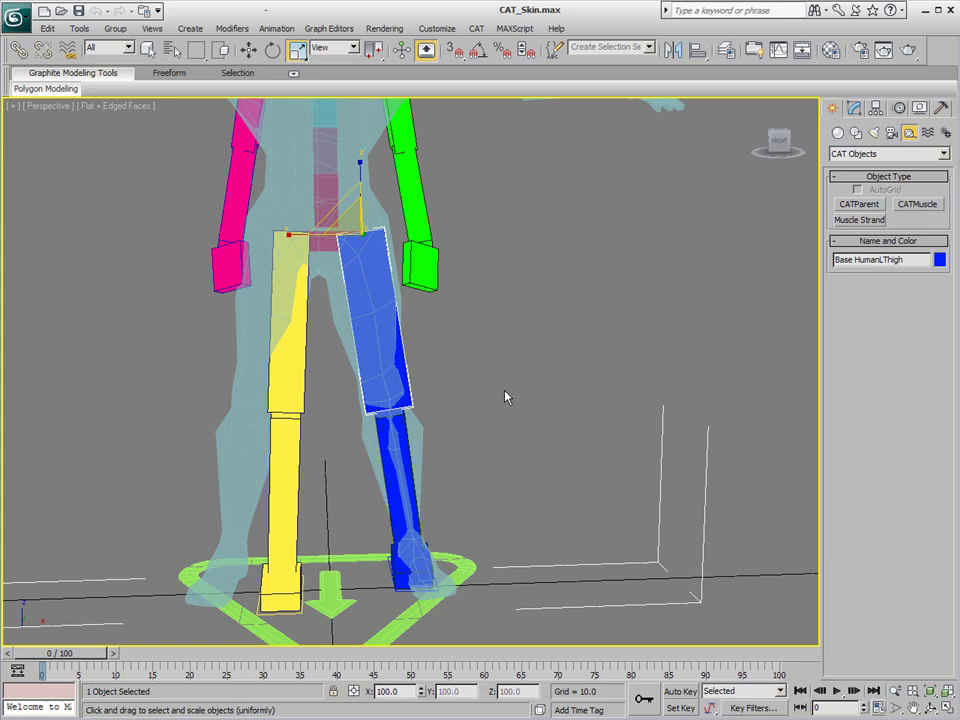
Shift the left foot platform slightly outward and rotate it to match the mesh's foot.
click(404, 587)
right_click(462, 536)
click(476, 541)
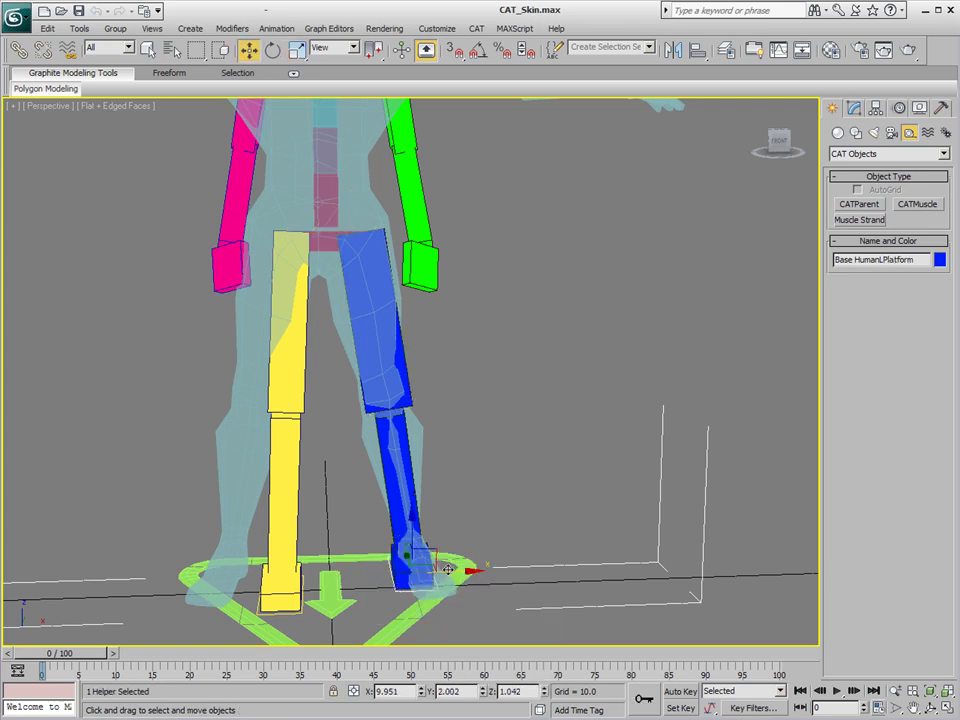
drag(451, 569, 457, 569)
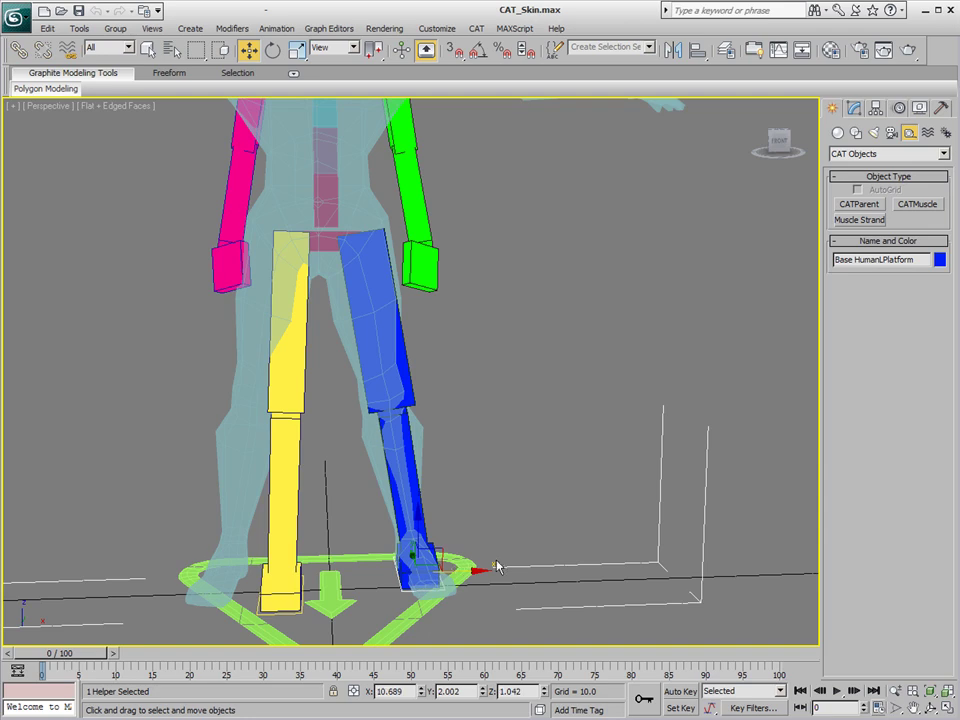
right_click(461, 569)
click(478, 588)
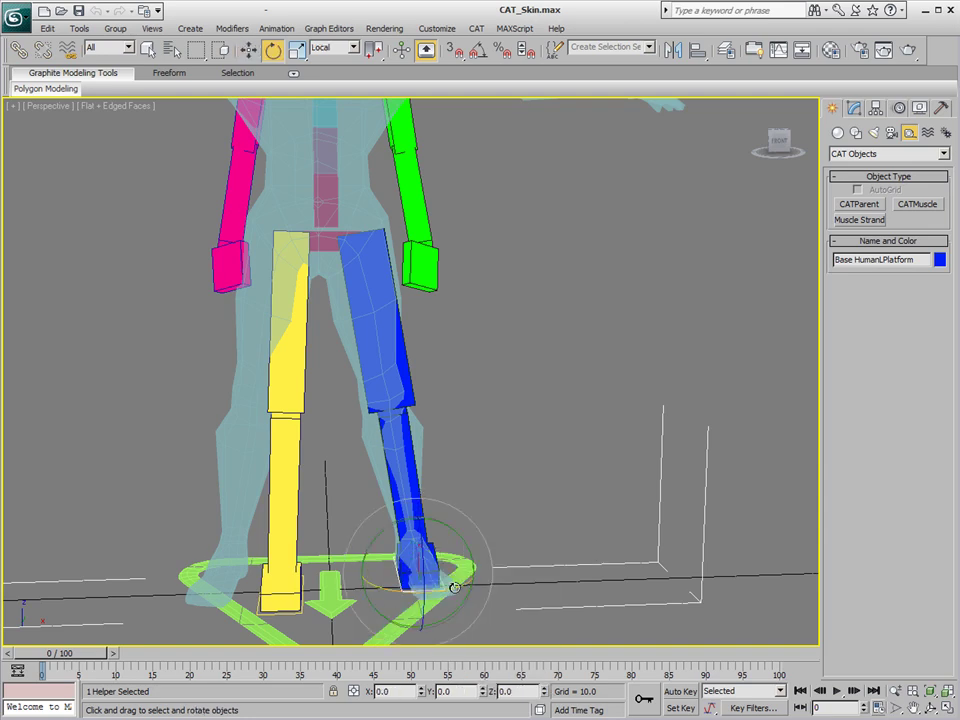
drag(455, 579, 478, 563)
mouse_move(478, 563)
alt+middle_down()
mouse_move(450, 596)
mouse_move(375, 621)
mouse_move(503, 583)
mouse_move(488, 572)
mouse_move(499, 564)
mouse_move(480, 561)
mouse_move(488, 556)
alt+middle_up()
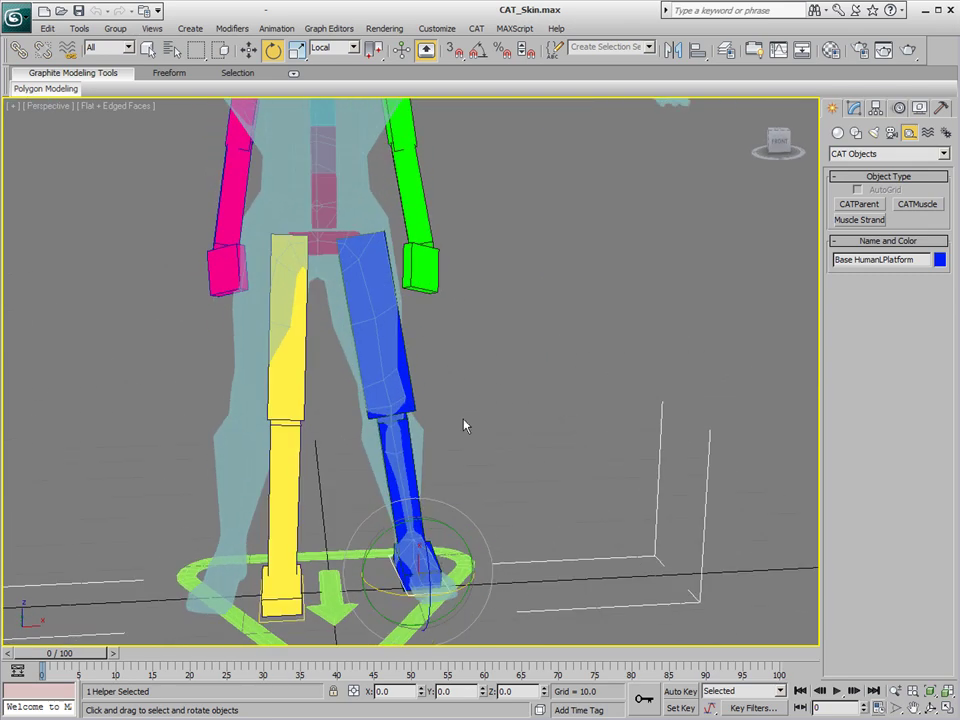
Nudge the blue left thigh slightly left into the leg, to X 3.331, Z 40.597.
click(382, 246)
right_click(383, 247)
click(398, 255)
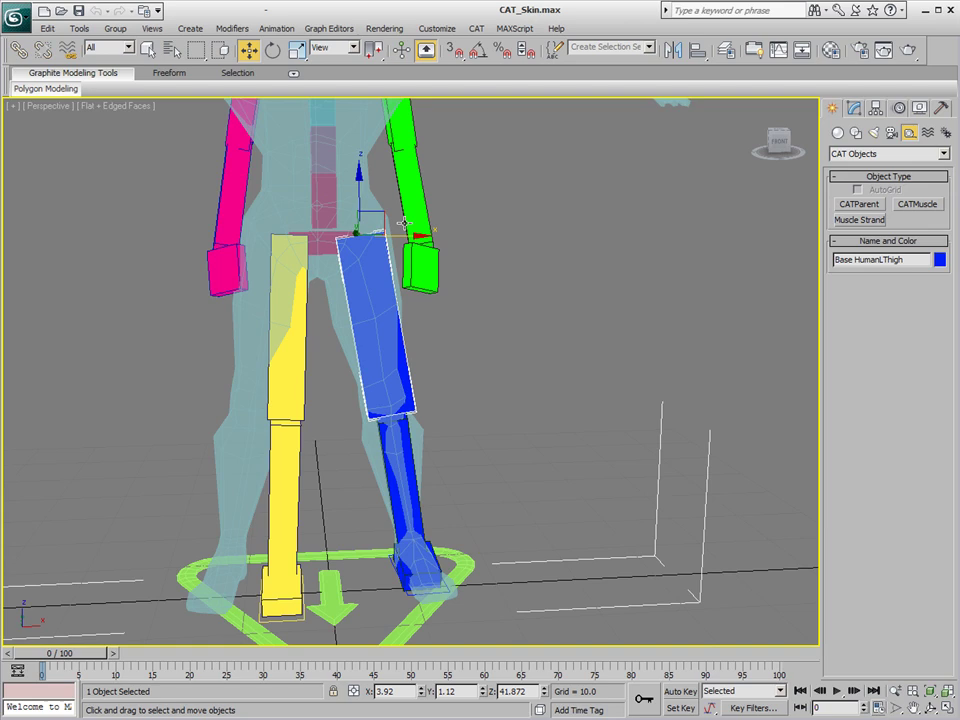
drag(410, 234, 362, 243)
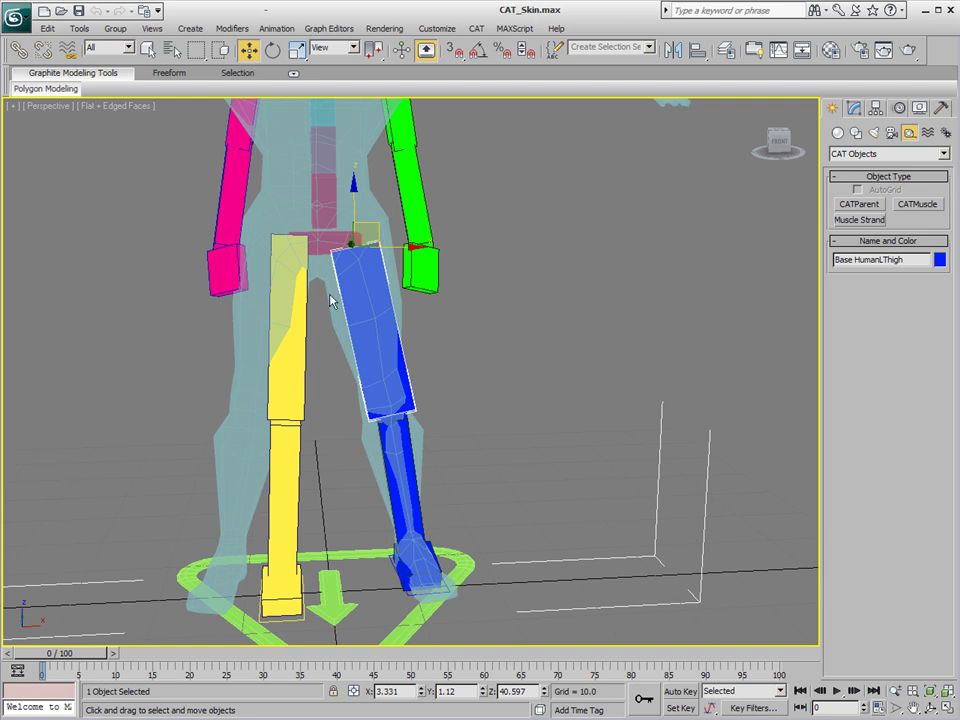
Copy the left thigh's limb settings and paste them onto the yellow right thigh, placing it at X -3.331.
click(489, 414)
click(412, 396)
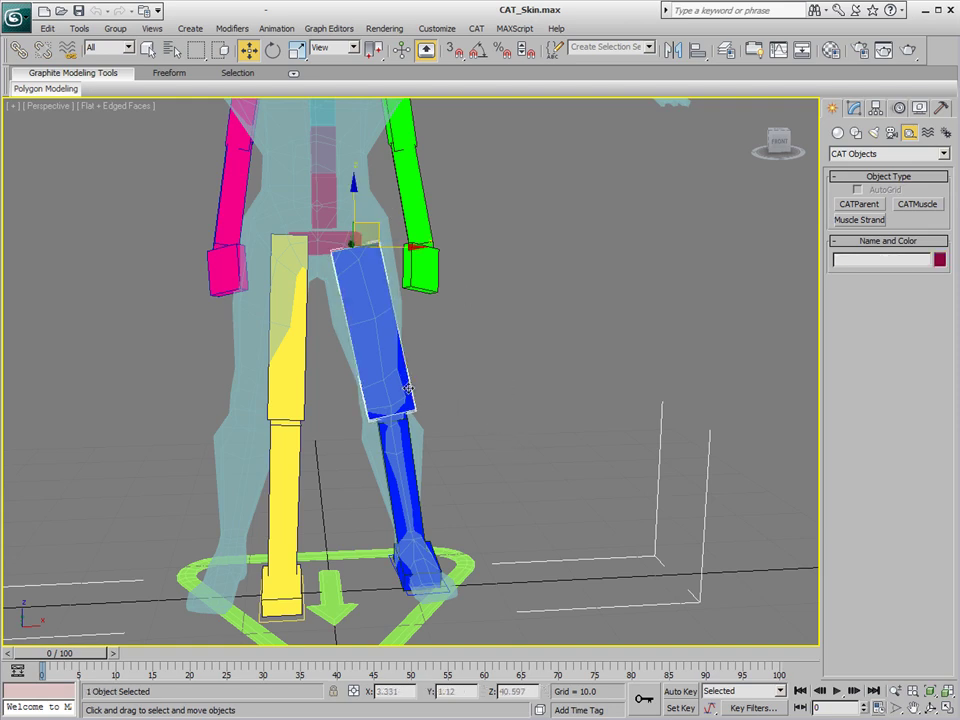
click(853, 110)
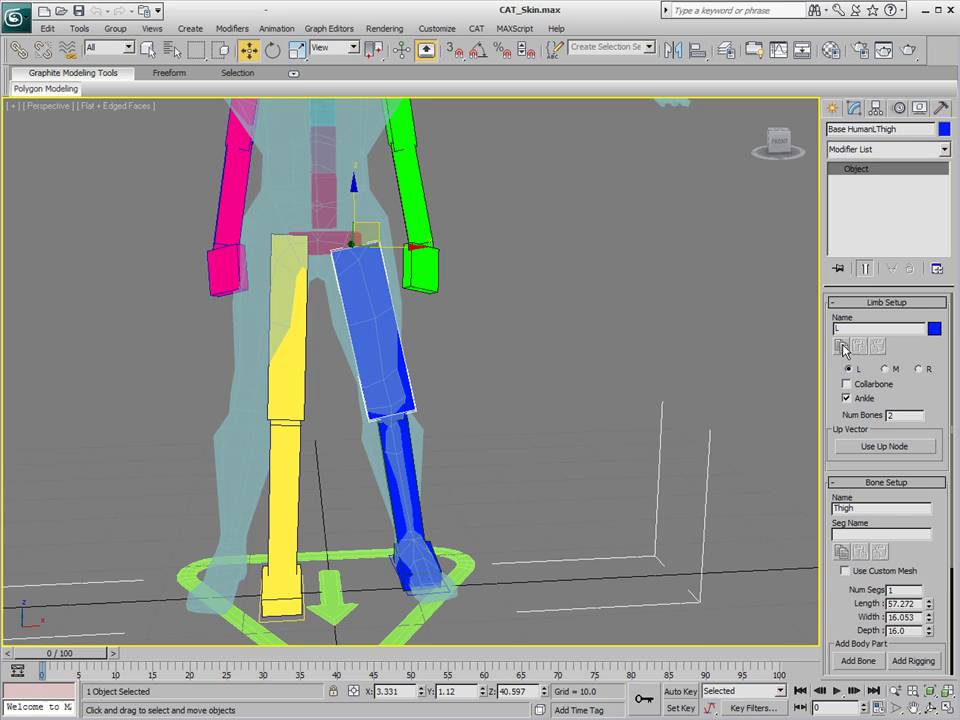
click(303, 337)
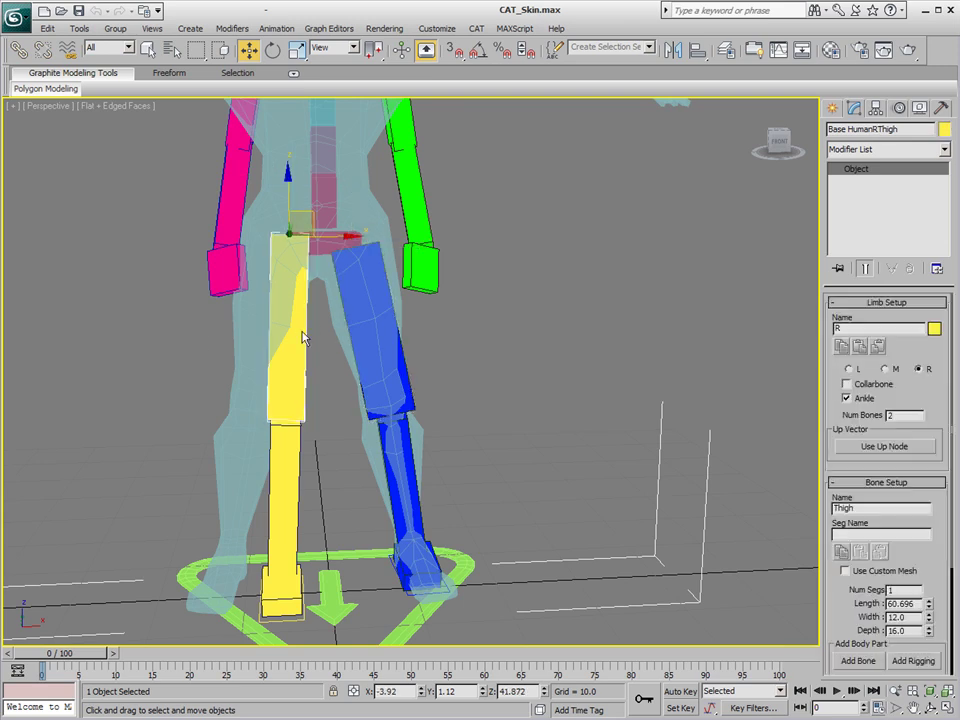
click(879, 346)
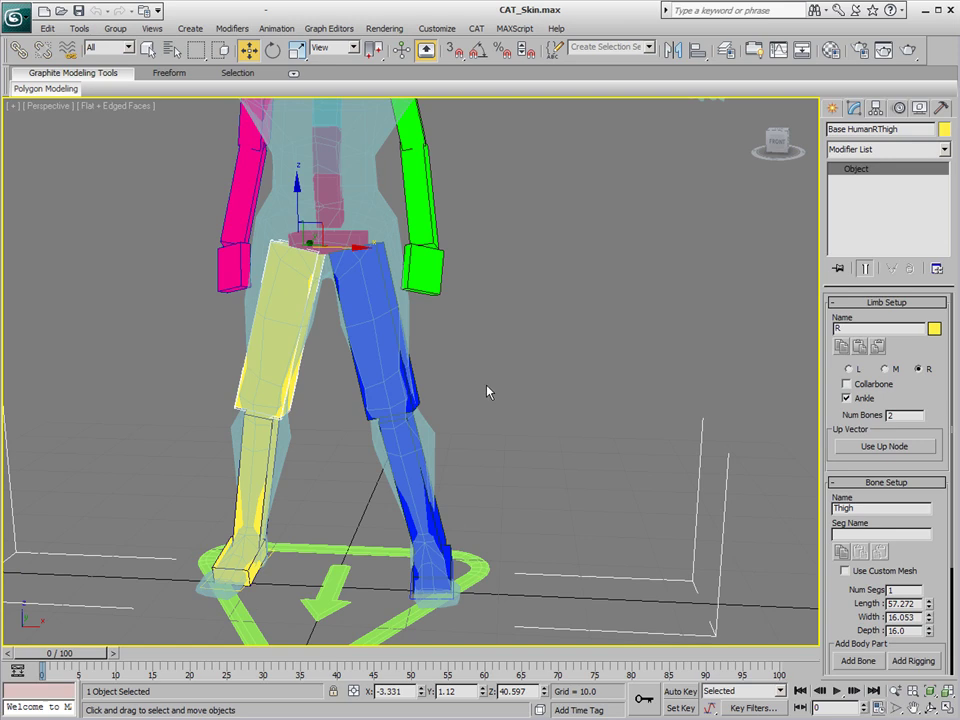
Select the three spine bones and stretch them taller along Y with non-uniform scale.
alt+middle_drag(420, 364, 499, 491)
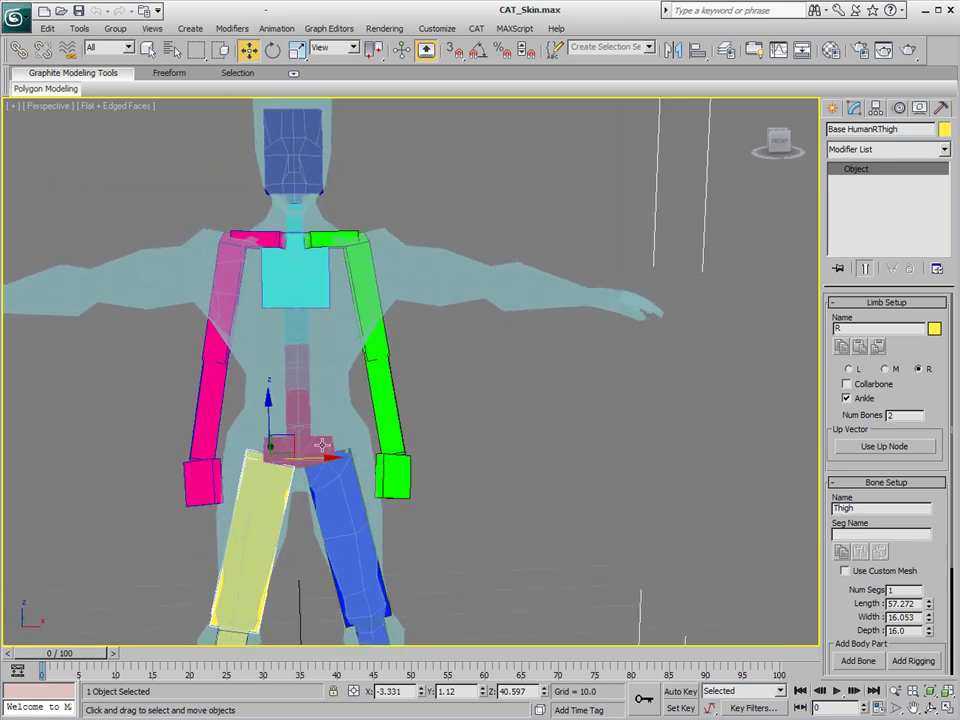
click(309, 406)
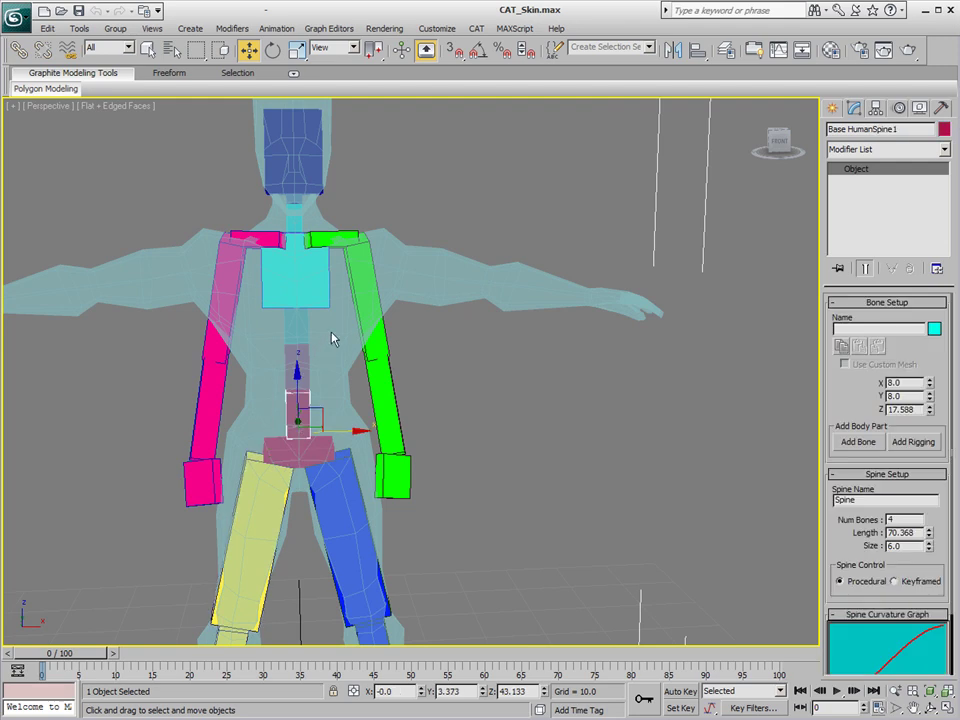
drag(236, 439, 304, 392)
right_click(322, 375)
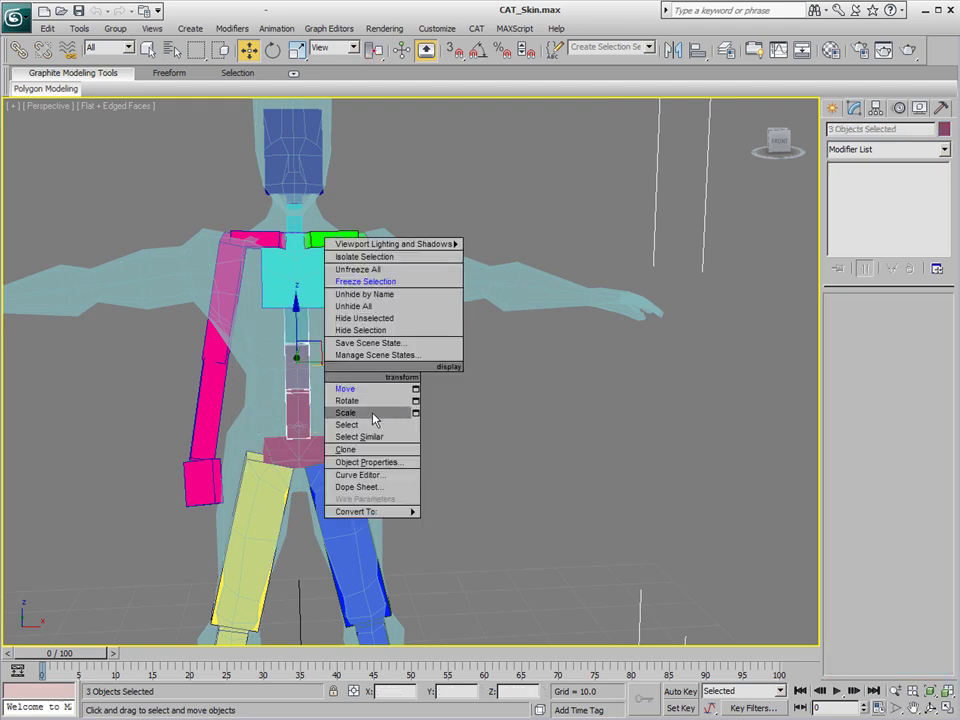
click(373, 413)
alt+middle_drag(319, 356, 430, 430)
key(ctrl+e)
drag(345, 367, 369, 364)
key(ctrl+e)
key(ctrl+e)
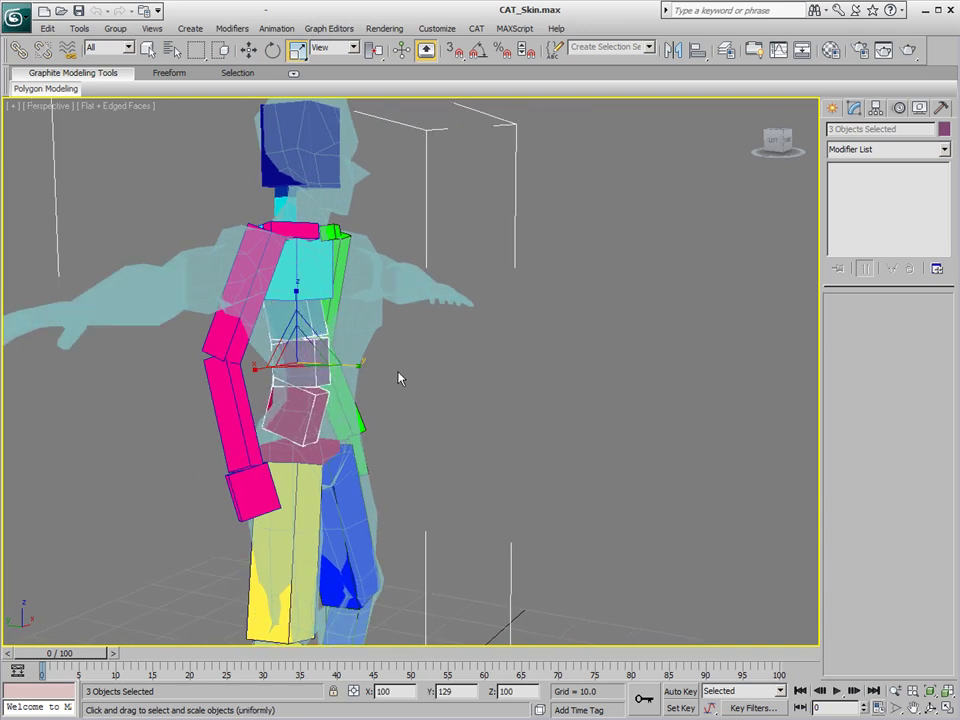
Switch to Local coordinates and widen the spine bones to 153% along local Z.
alt+middle_drag(398, 378, 393, 418)
click(249, 384)
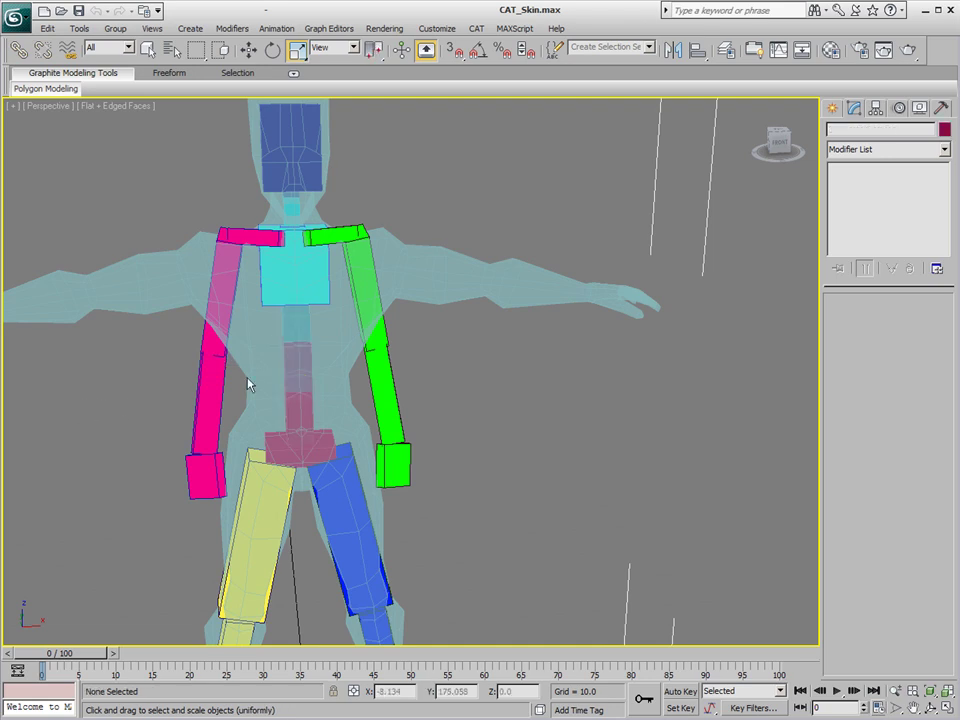
key(ctrl+z)
click(335, 47)
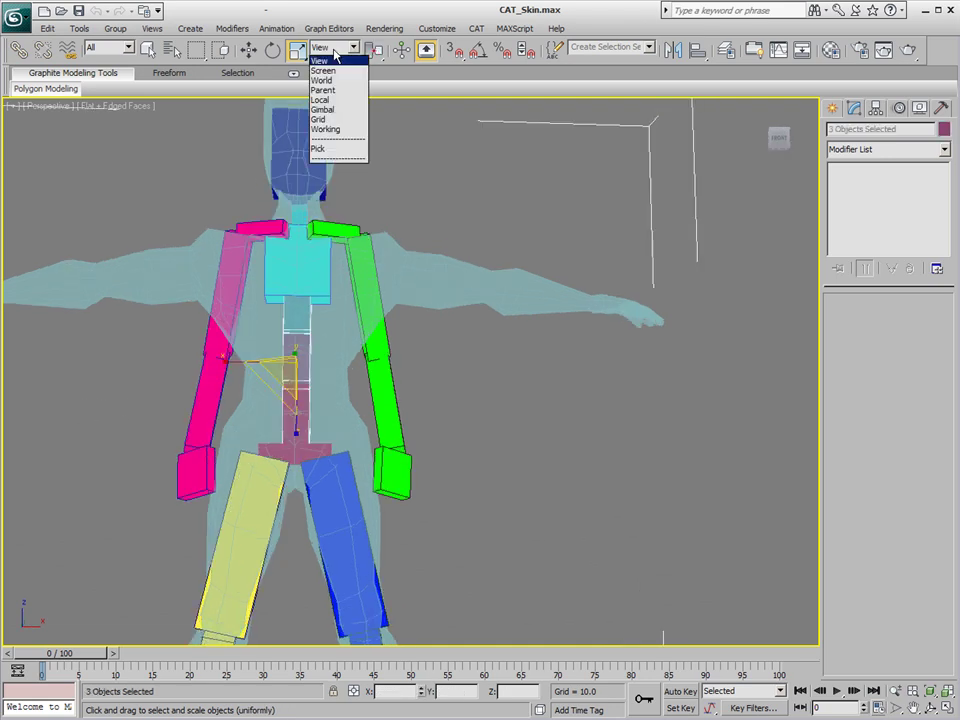
click(330, 100)
key(ctrl+e)
drag(221, 400, 214, 410)
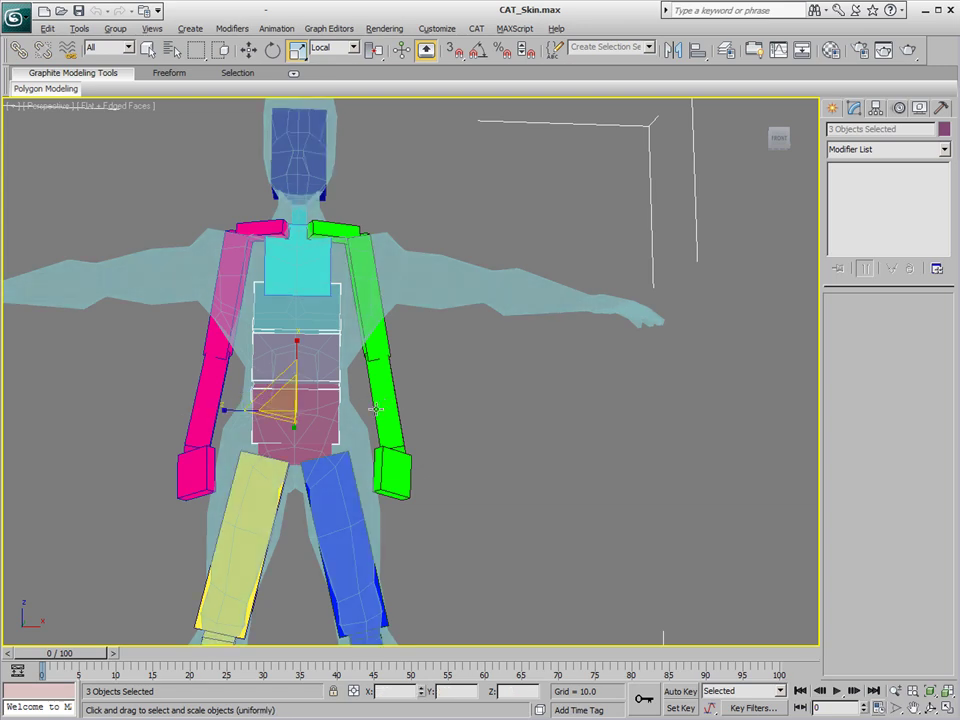
alt+middle_drag(290, 400, 423, 408)
In the Left view, move the lowest spine bone inside the torso.
key(l)
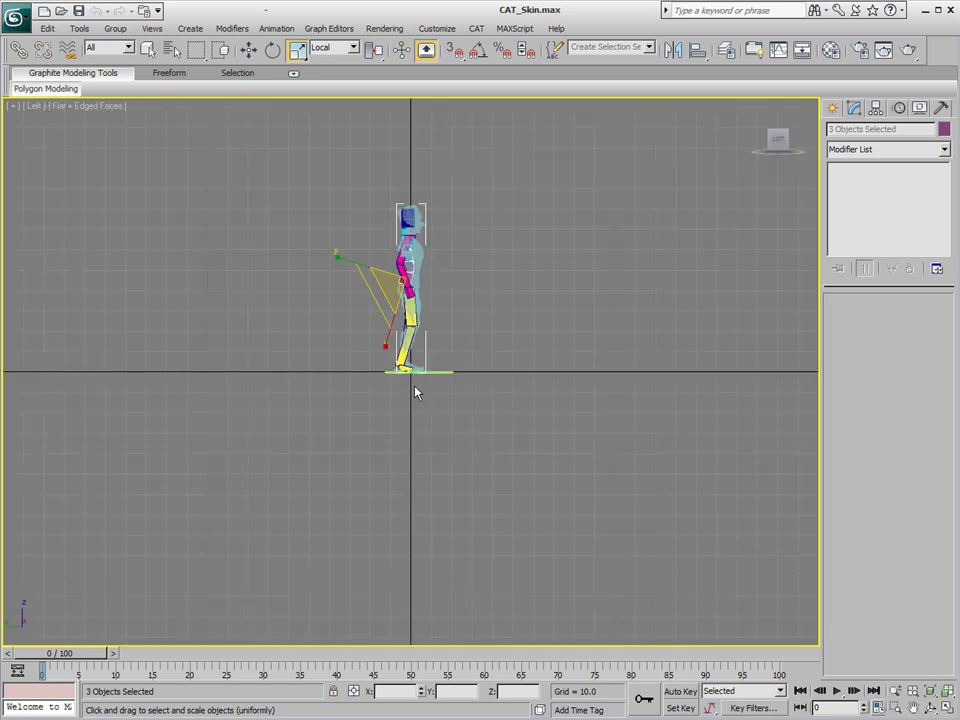
ctrl+alt+middle_drag(474, 384, 525, 519)
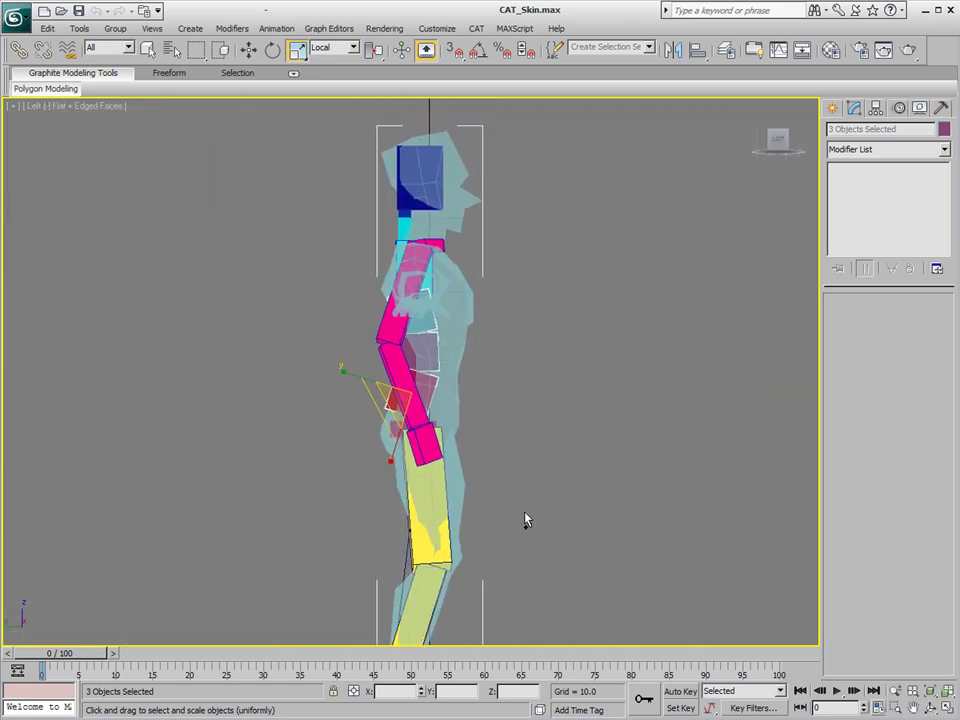
scroll(525, 519, up, 4)
right_click(382, 437)
click(395, 440)
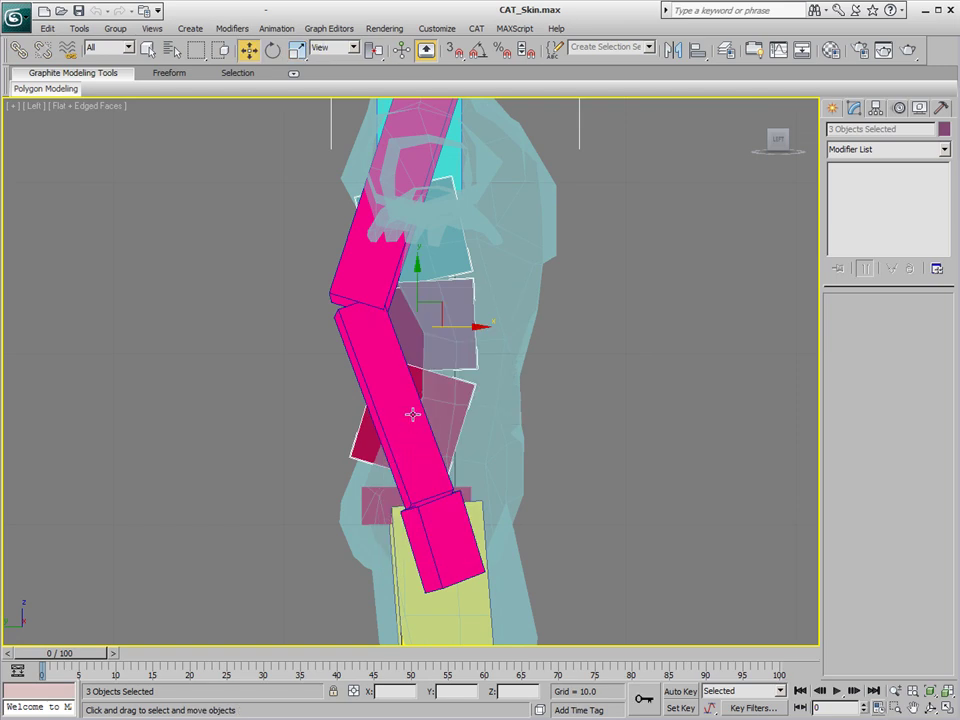
click(460, 400)
click(561, 418)
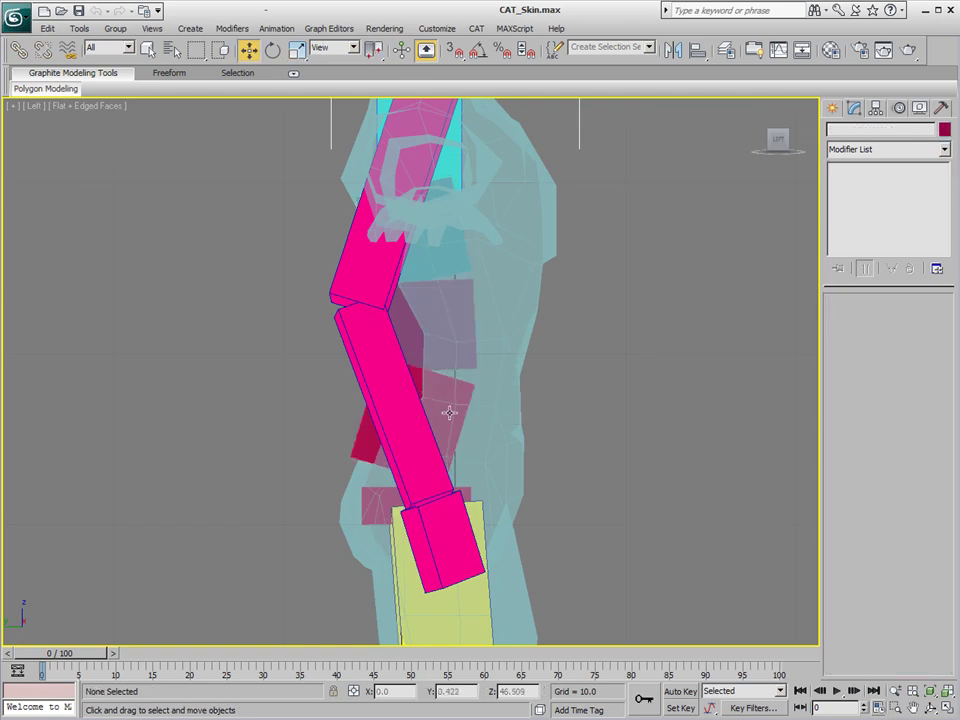
click(450, 407)
drag(413, 443, 458, 464)
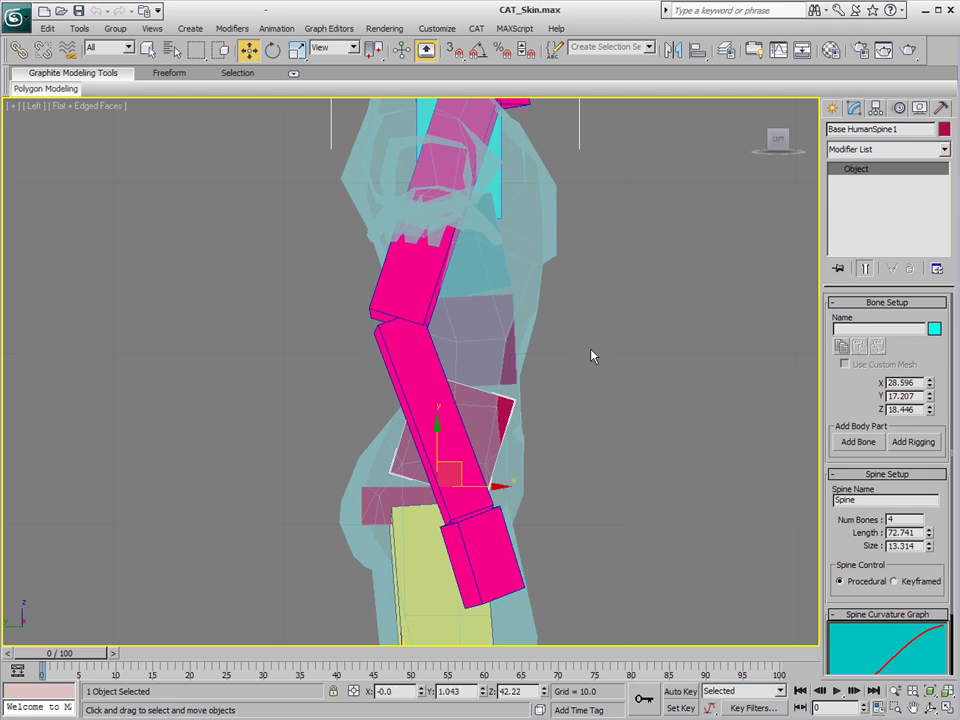
scroll(577, 320, down, 3)
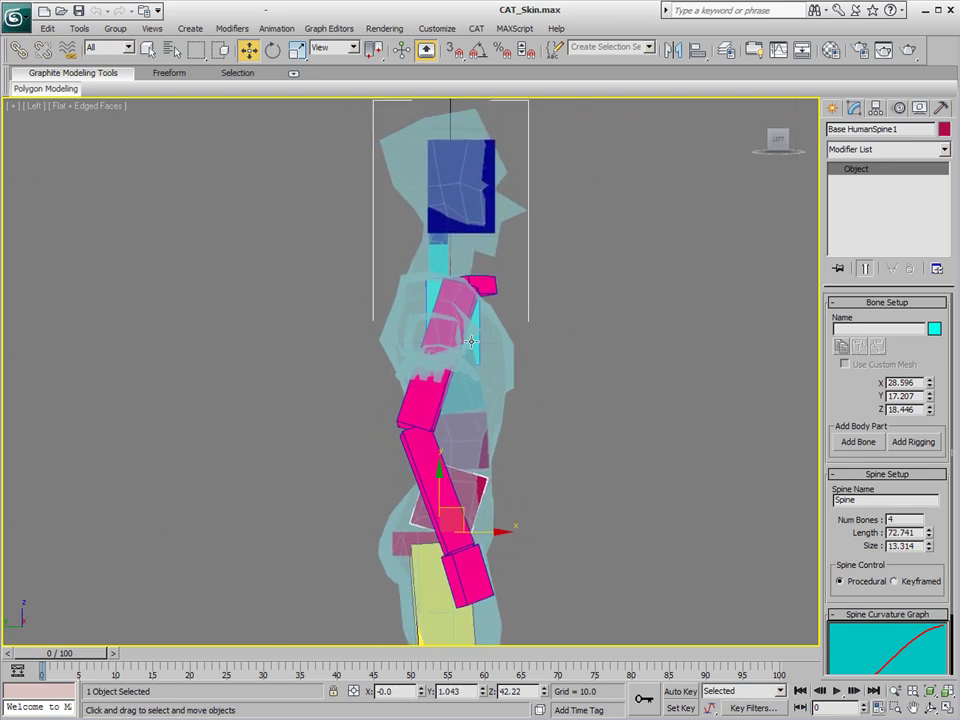
Reposition the Ribcage hub and scale its Length from 14.832 to 23.273 to fill the chest.
click(472, 342)
mouse_move(460, 262)
mouse_down()
mouse_move(467, 285)
mouse_move(501, 281)
mouse_move(587, 321)
mouse_move(479, 302)
mouse_move(334, 165)
mouse_move(135, 120)
mouse_move(429, 279)
mouse_move(607, 430)
mouse_move(446, 281)
mouse_move(471, 274)
mouse_move(469, 283)
mouse_up()
right_click(469, 283)
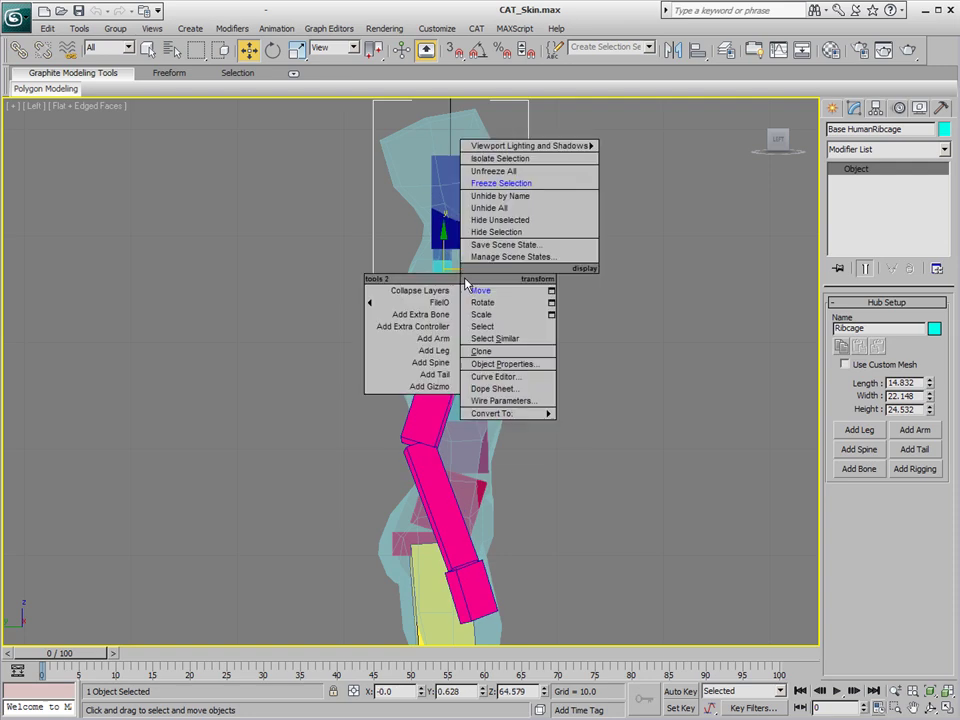
click(485, 315)
drag(384, 292, 350, 290)
right_click(438, 292)
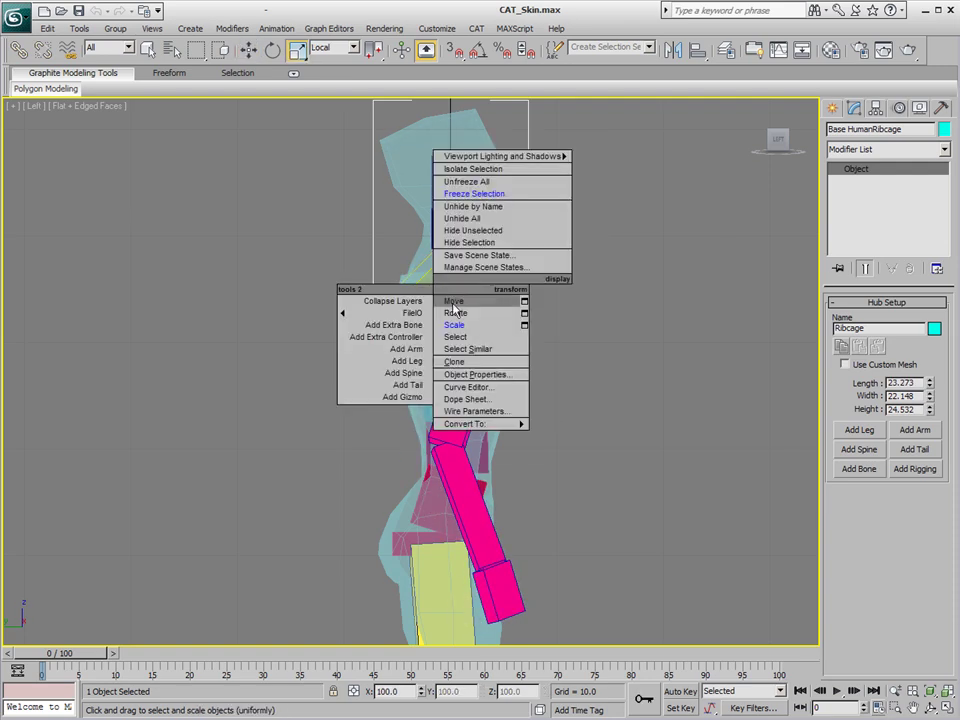
click(450, 300)
drag(445, 268, 457, 272)
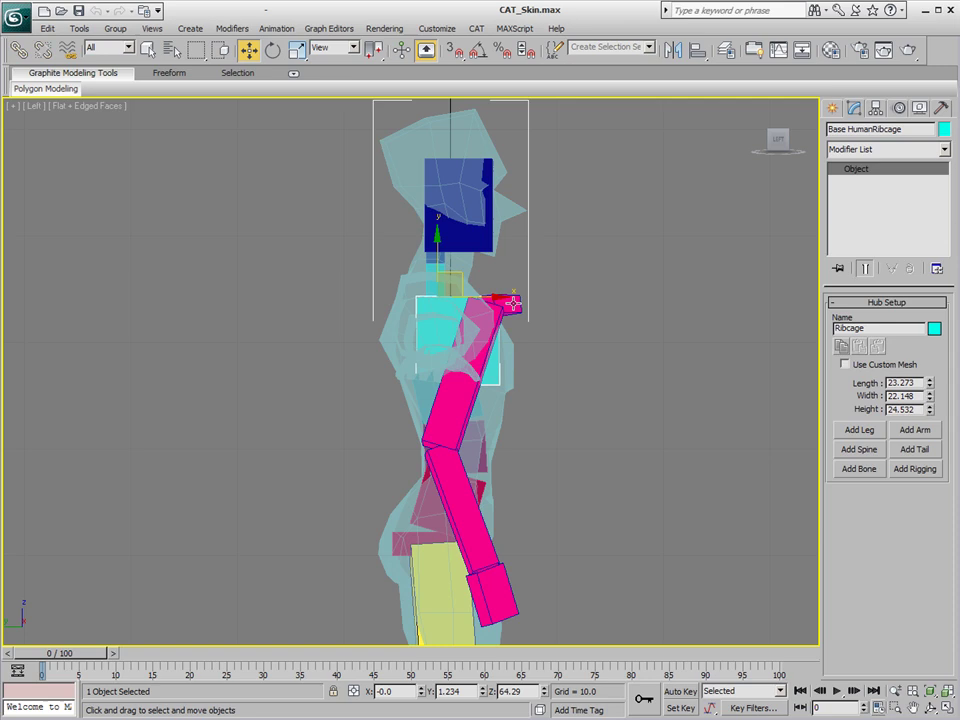
Pull the pink right forearm up toward the shoulder.
alt+middle_drag(621, 396, 550, 425)
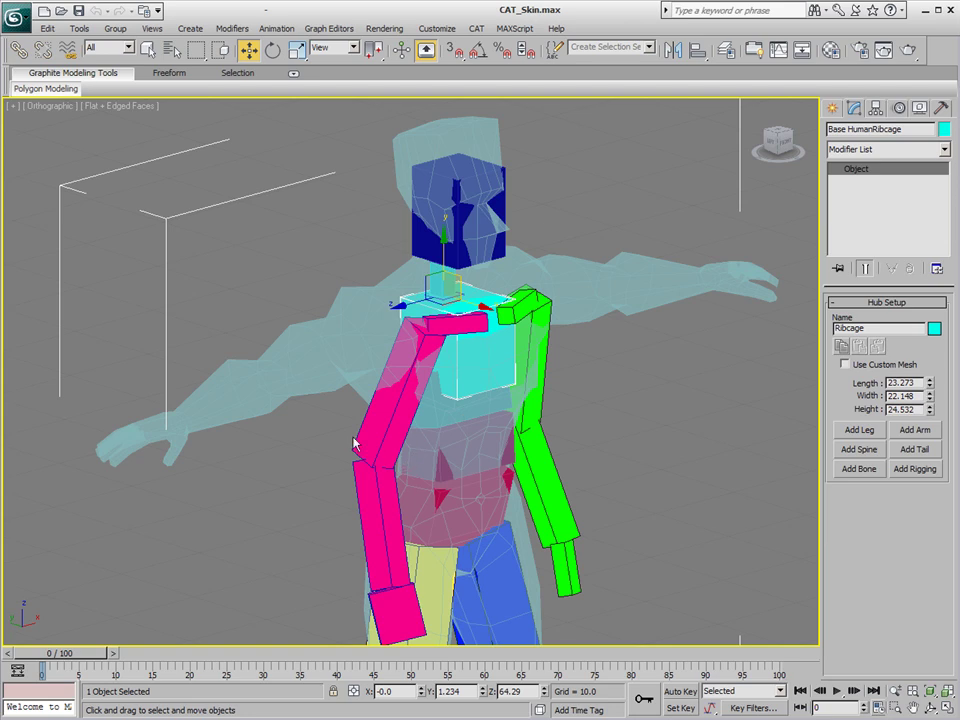
click(380, 498)
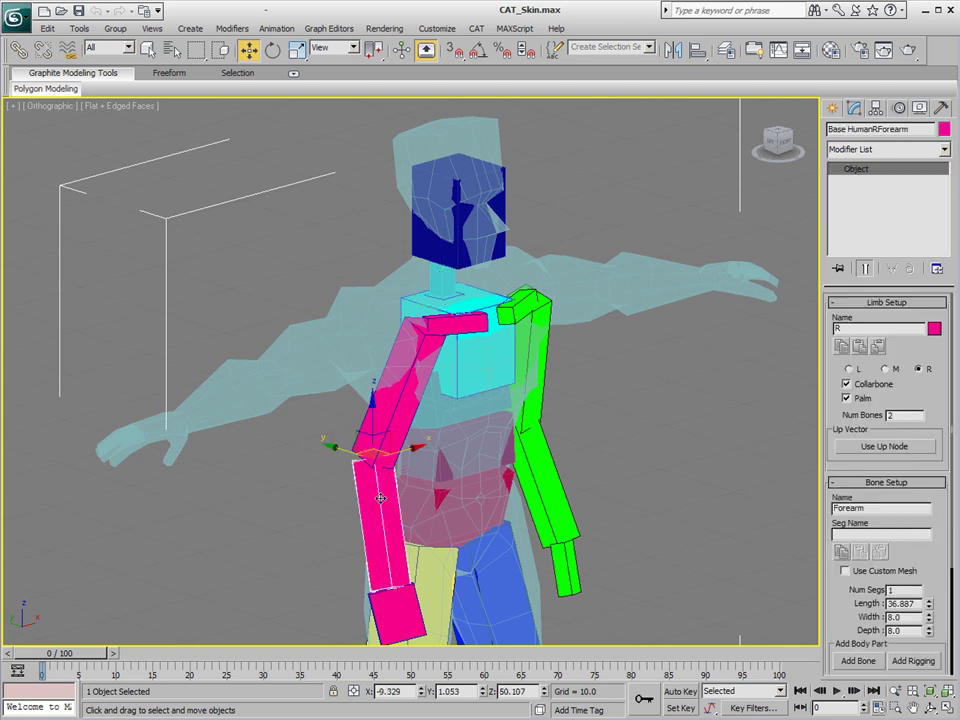
drag(380, 427, 427, 443)
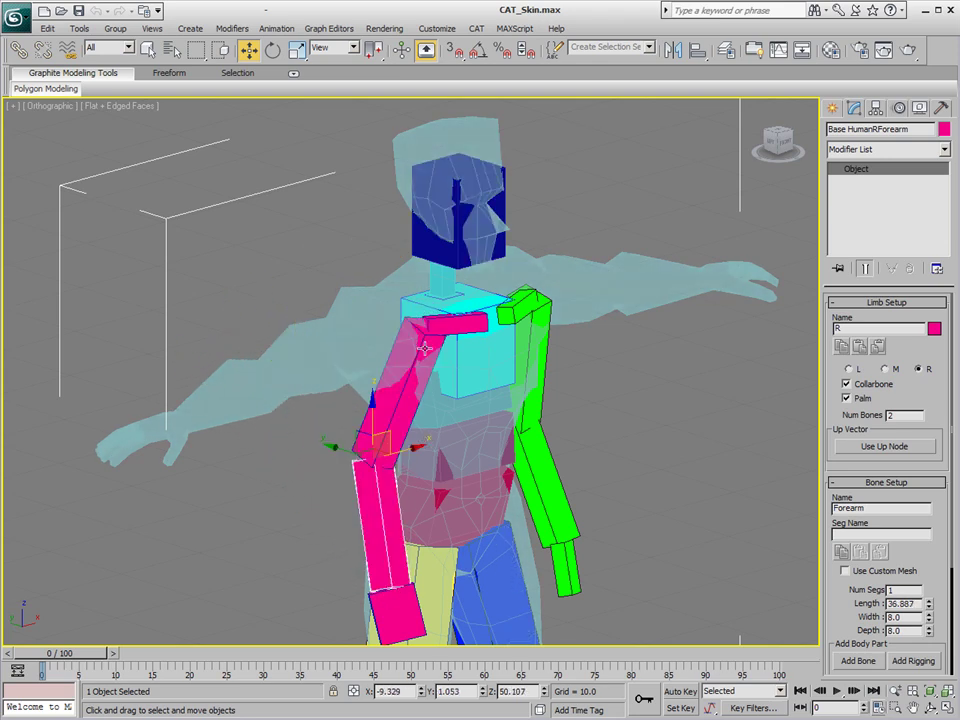
Try lowering the right collarbone, undo it, and select the whole four-bone right arm chain.
click(460, 322)
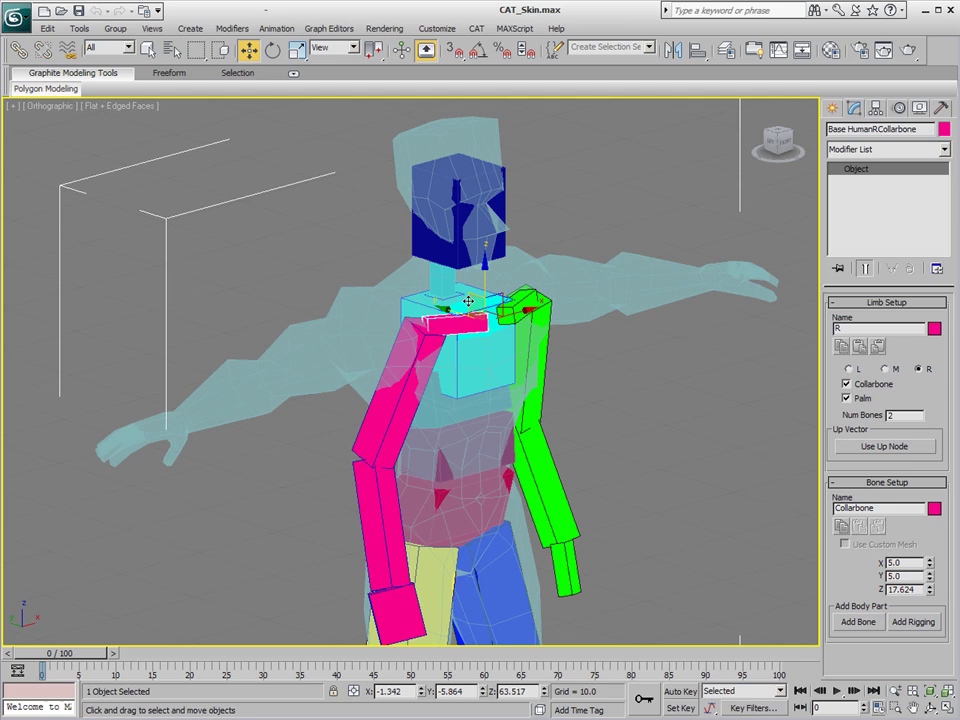
mouse_move(471, 295)
mouse_down()
mouse_move(343, 279)
mouse_move(437, 285)
mouse_move(464, 306)
mouse_up()
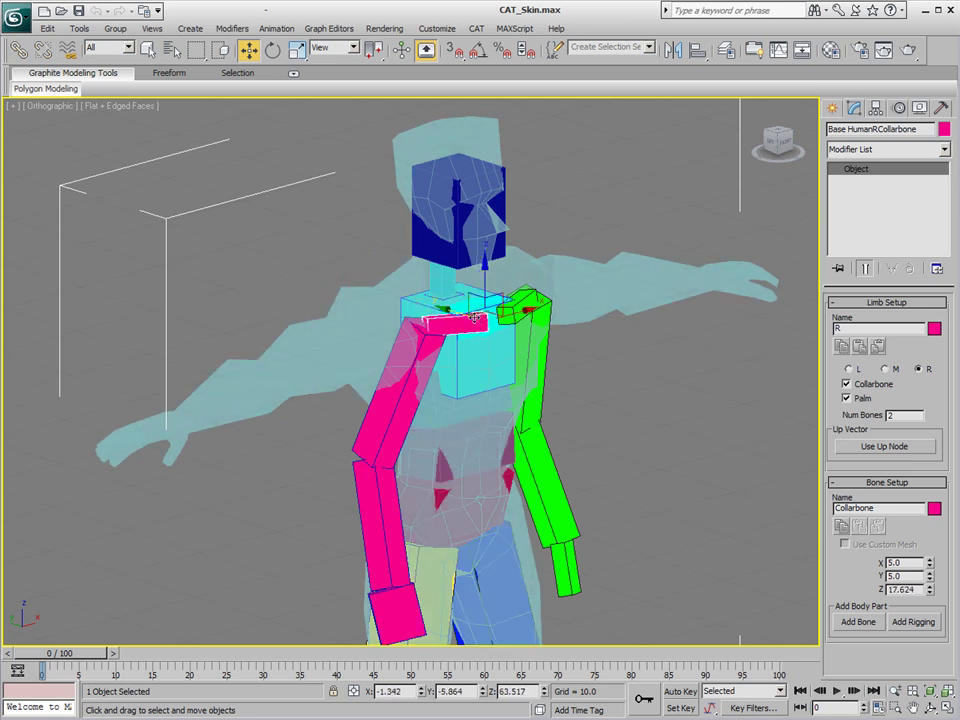
key(ctrl+z)
double_click(476, 320)
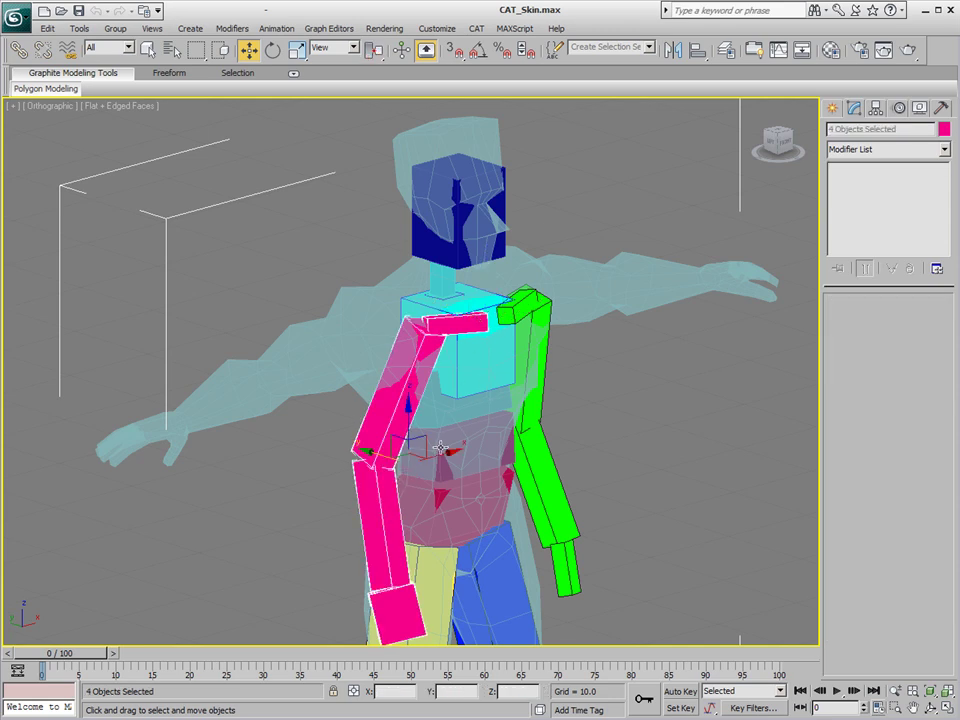
alt+middle_drag(440, 447, 386, 366)
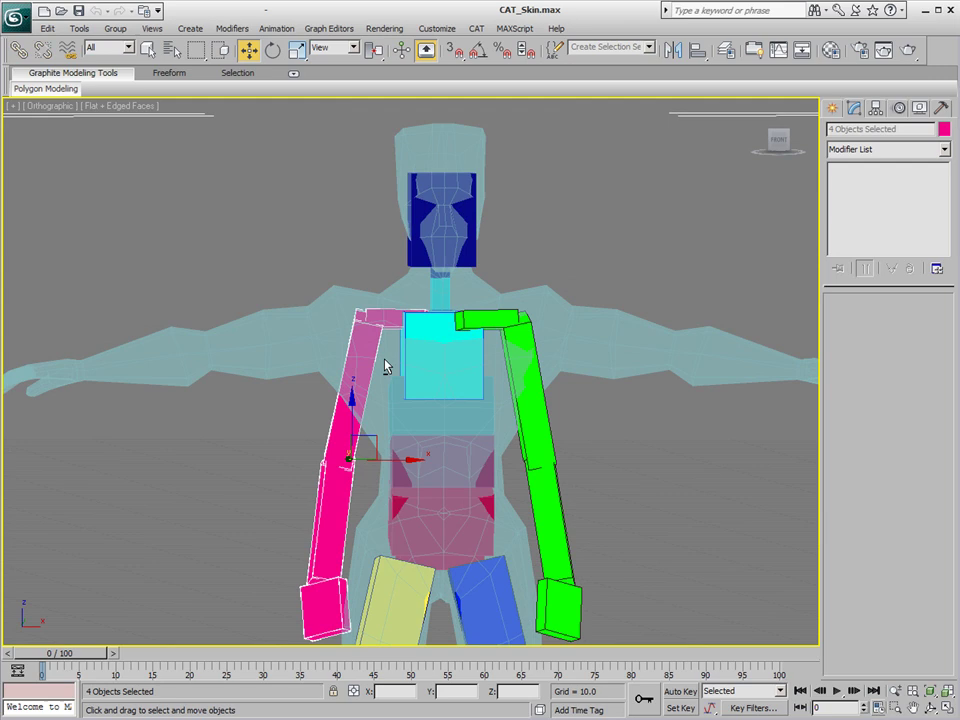
In the Front view, reposition the magenta right upper arm bone.
key(f)
middle_drag(508, 268, 495, 456)
scroll(495, 456, up, 5)
middle_drag(480, 410, 353, 268)
click(353, 268)
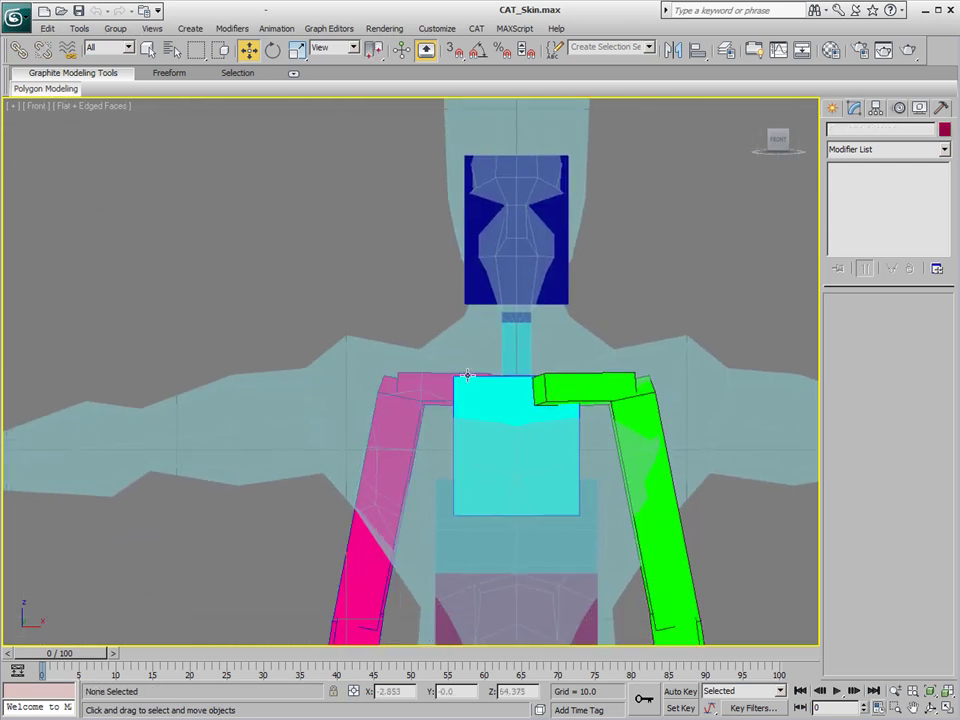
click(396, 431)
drag(424, 364, 385, 357)
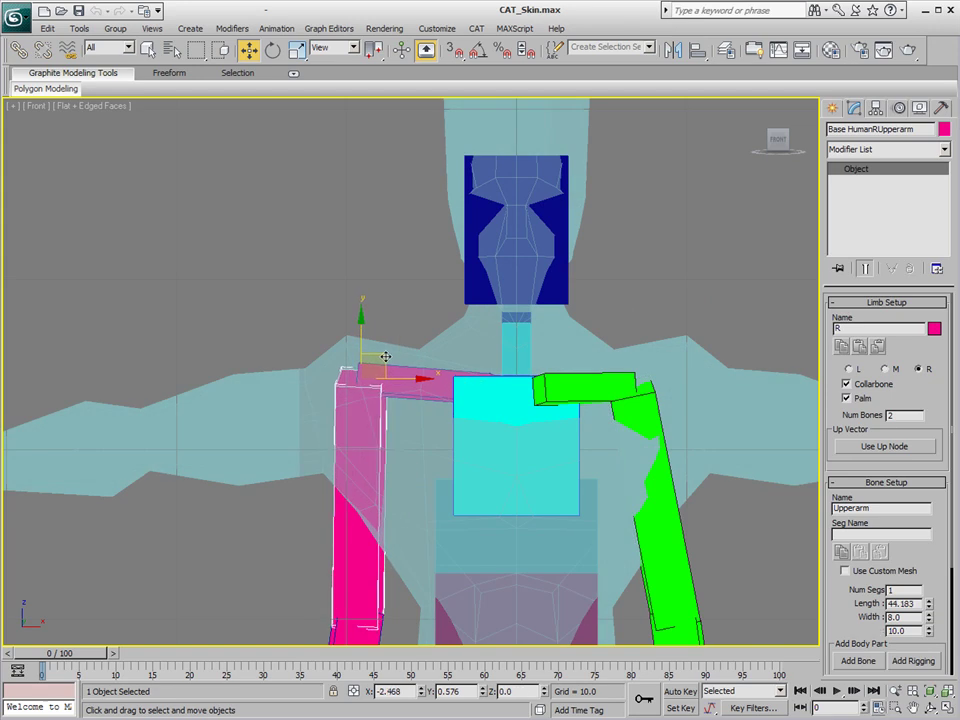
Raise the right forearm and palm so the arm lies horizontally along the mesh's outstretched arm.
scroll(381, 315, down, 3)
middle_drag(381, 315, 385, 354)
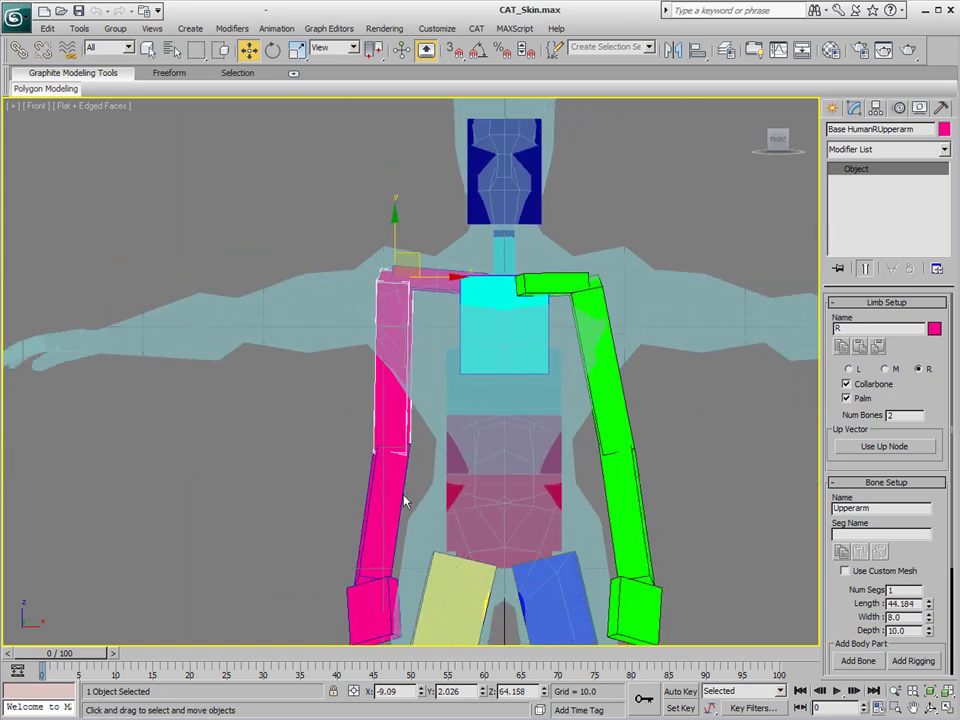
drag(391, 472, 244, 342)
drag(372, 608, 85, 362)
key(e)
scroll(381, 448, down, 5)
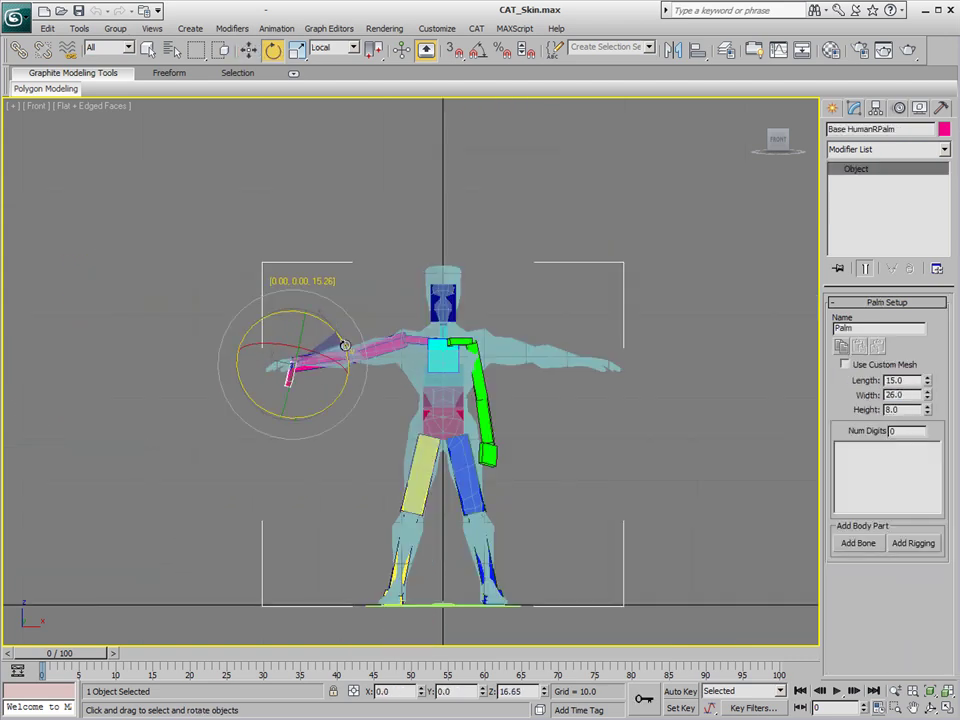
alt+middle_drag(381, 437, 424, 507)
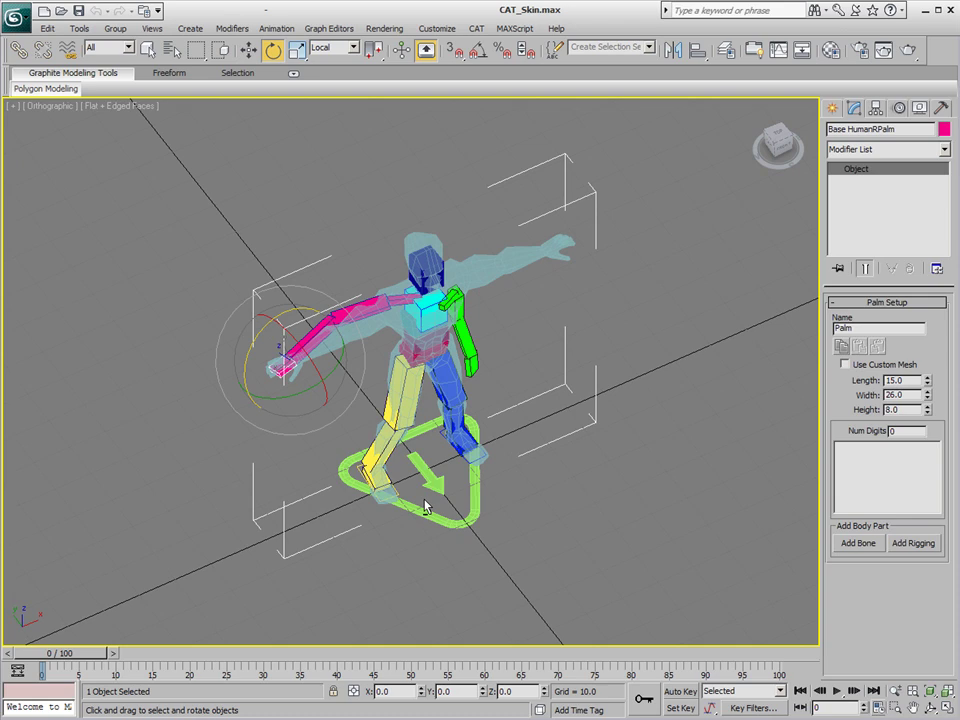
In the Top view, pull the right forearm down so the arm lies straight.
key(t)
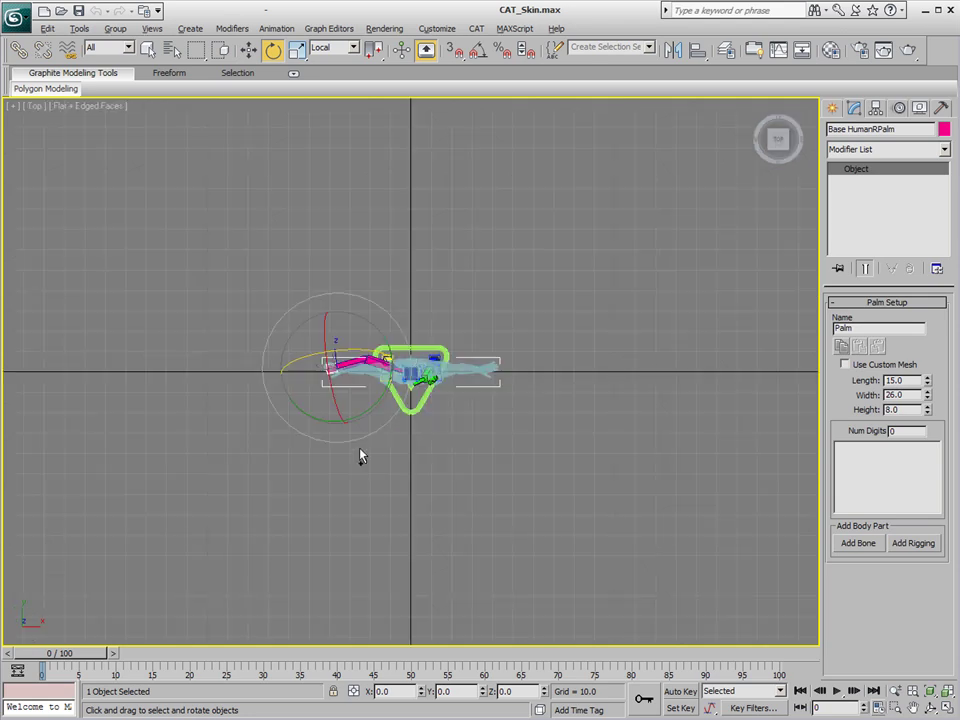
scroll(300, 360, up, 8)
middle_drag(290, 345, 527, 345)
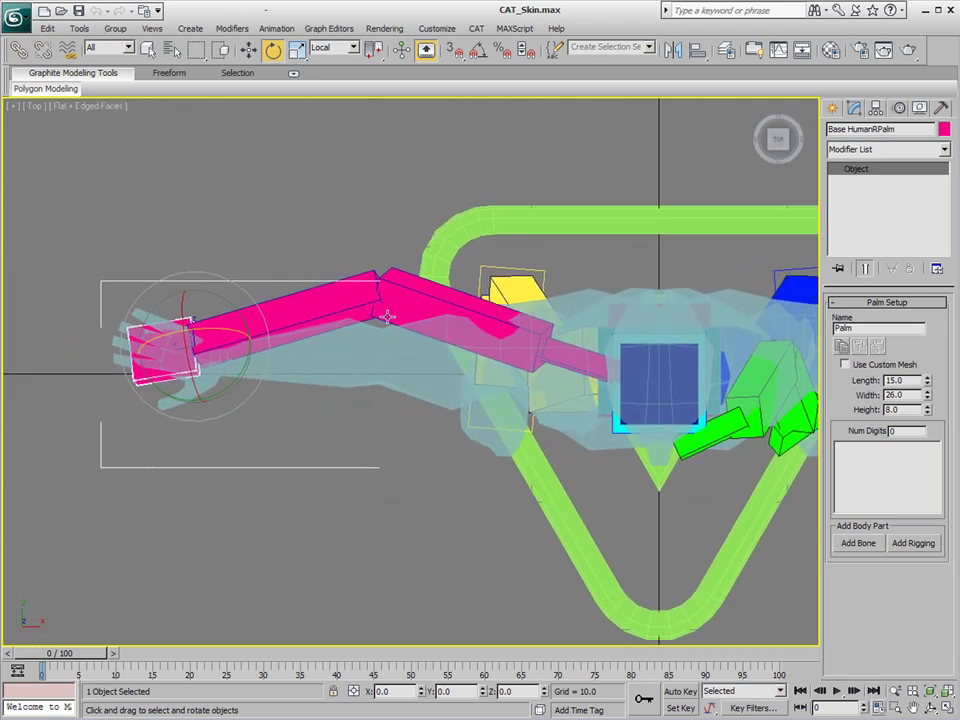
click(401, 302)
right_click(404, 263)
click(418, 273)
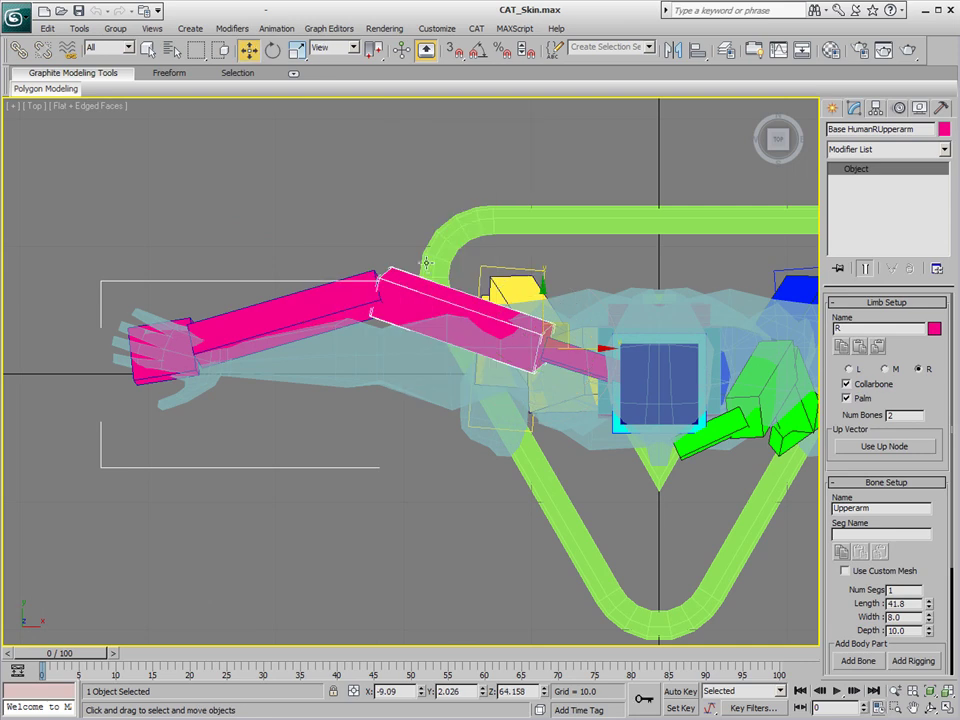
click(326, 297)
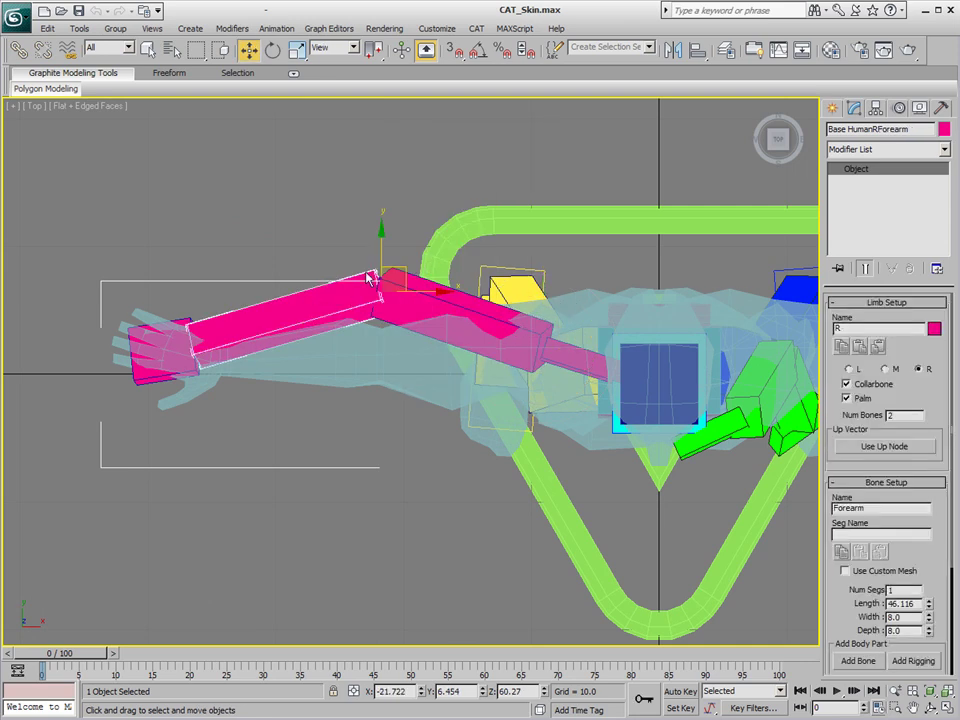
drag(401, 265, 390, 335)
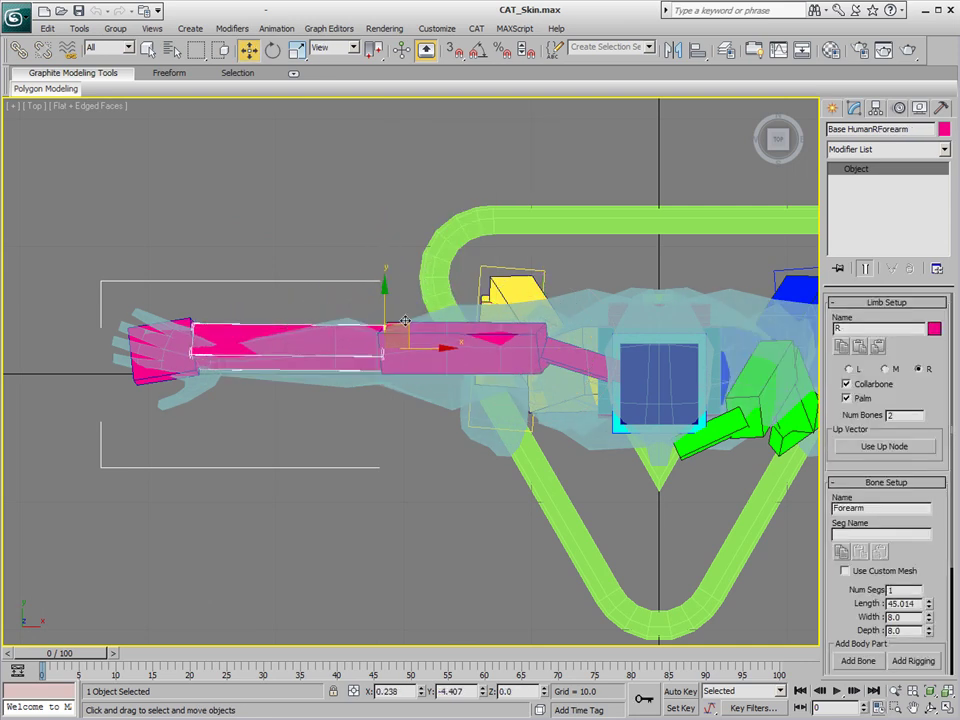
Move and rotate the right palm so it sits at the wrist inside the mesh hand.
click(199, 340)
drag(199, 340, 208, 331)
right_click(236, 337)
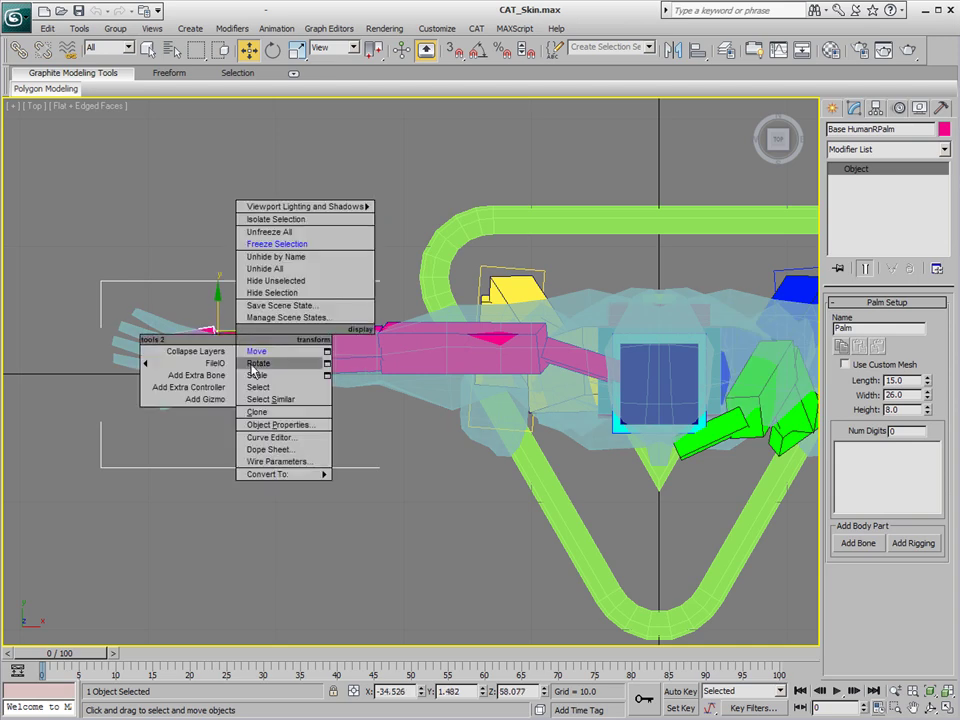
click(252, 362)
drag(268, 386, 238, 396)
right_click(238, 396)
click(254, 401)
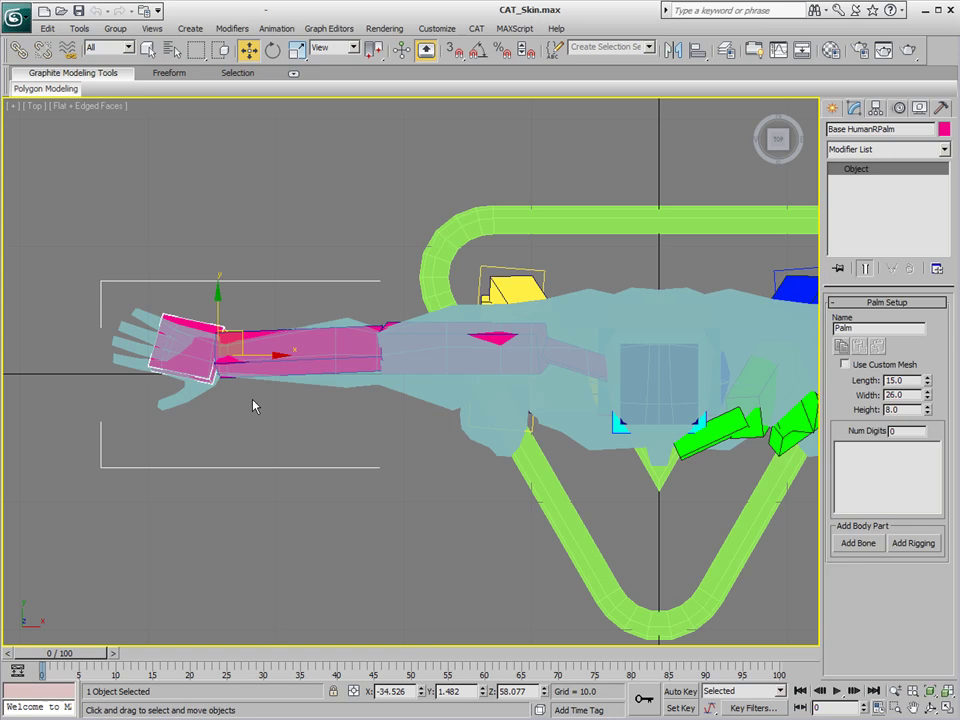
drag(241, 337, 238, 345)
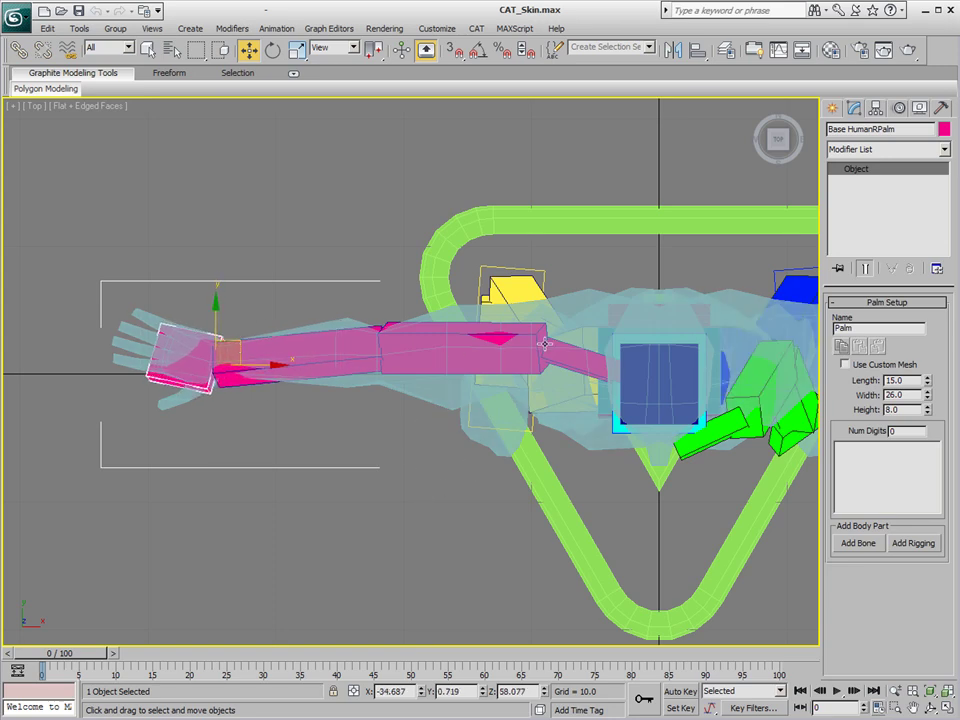
click(545, 343)
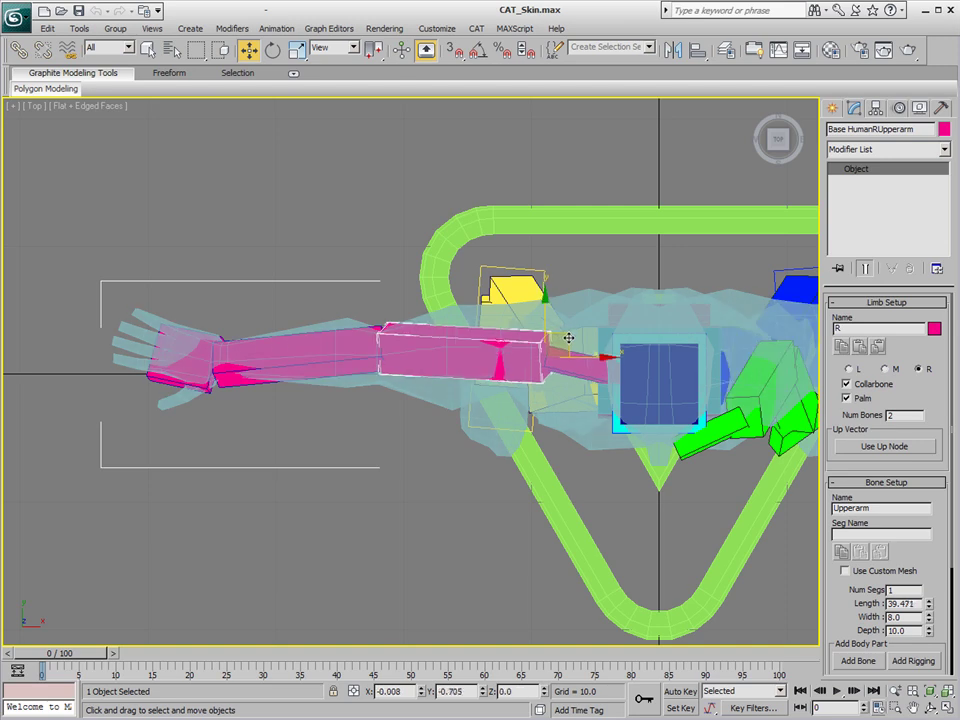
Scale the right upper arm to about 15.5 depth and 11.4 width, then lower it slightly.
right_click(568, 337)
click(584, 368)
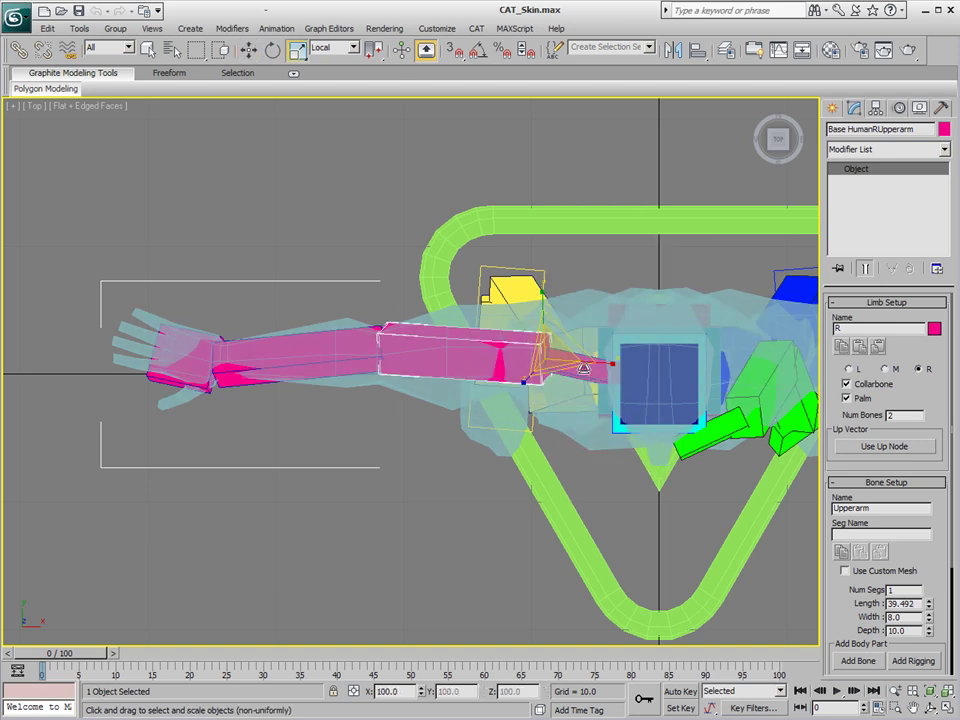
drag(549, 302, 540, 262)
alt+middle_drag(470, 493, 440, 320)
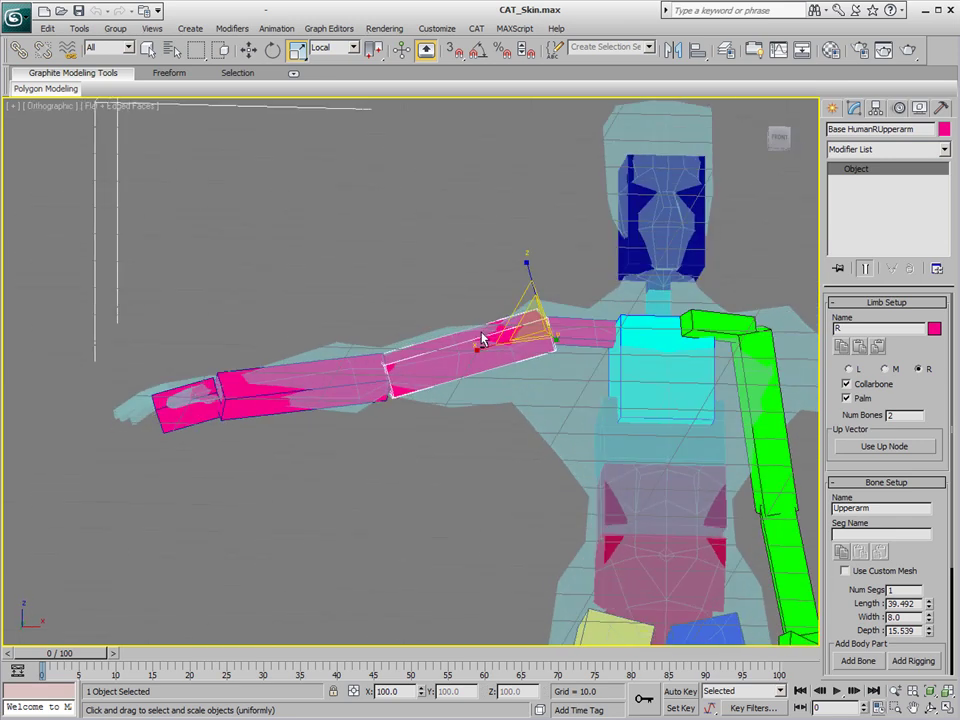
drag(527, 266, 522, 246)
right_click(522, 245)
click(537, 262)
mouse_move(545, 290)
mouse_down()
mouse_move(545, 320)
mouse_move(545, 302)
mouse_up()
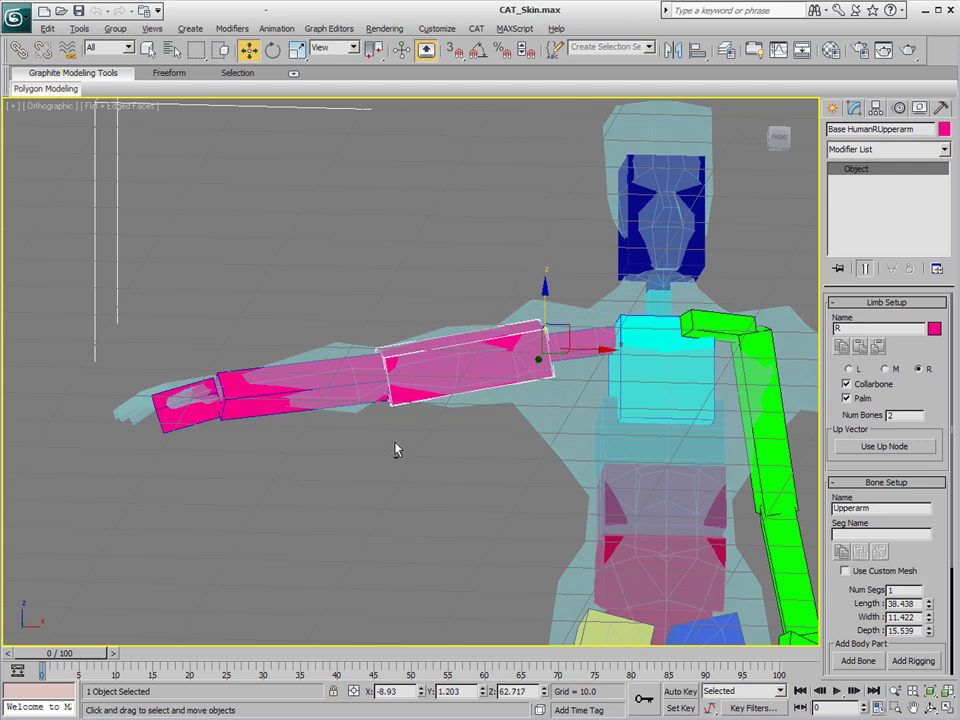
alt+middle_drag(396, 450, 384, 476)
Scale the right forearm to width 9.919 and depth 10.903.
click(360, 385)
right_click(360, 384)
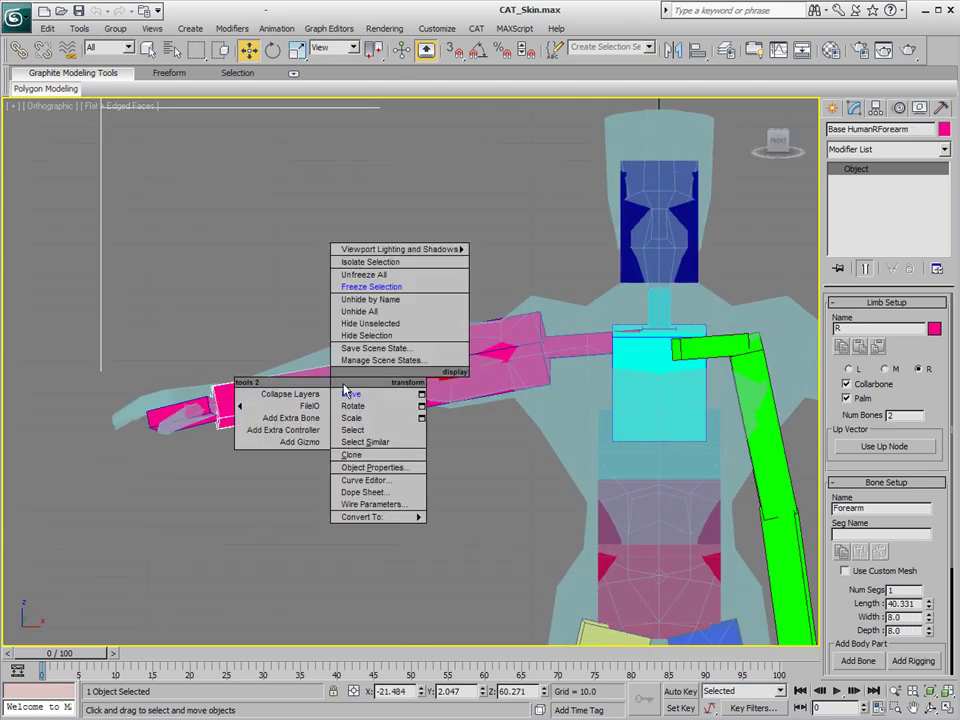
click(365, 418)
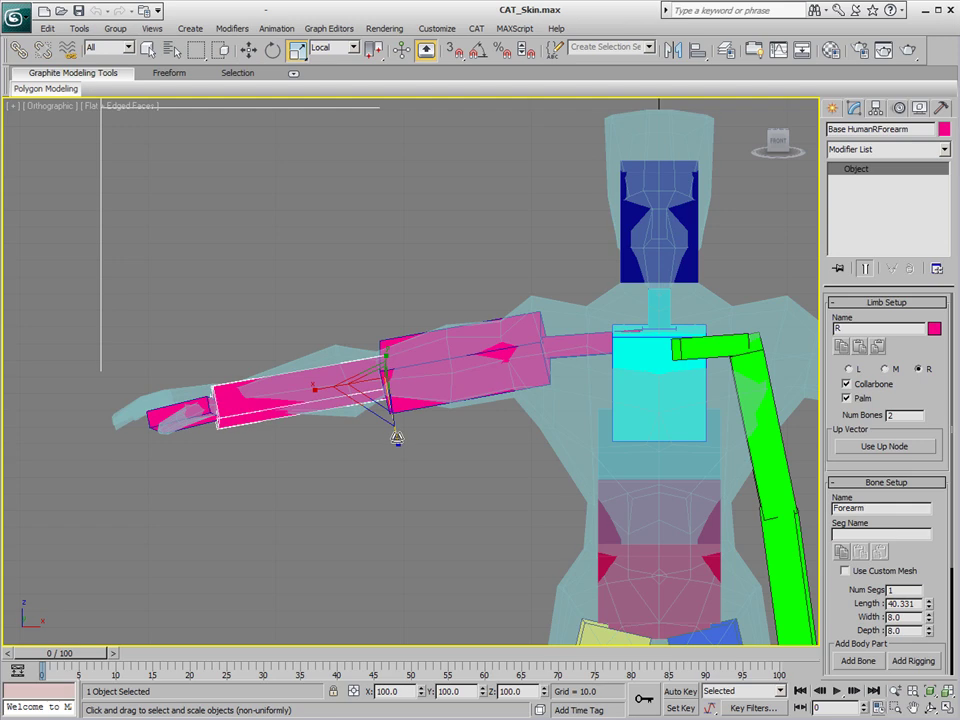
drag(376, 346, 333, 472)
alt+middle_drag(333, 472, 460, 470)
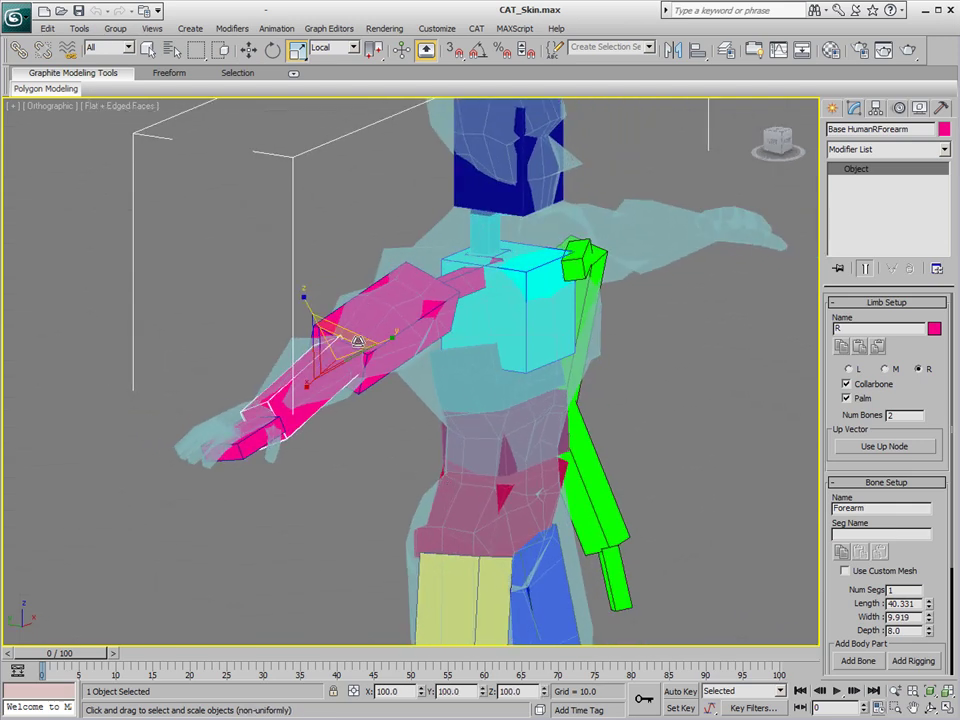
drag(405, 360, 318, 335)
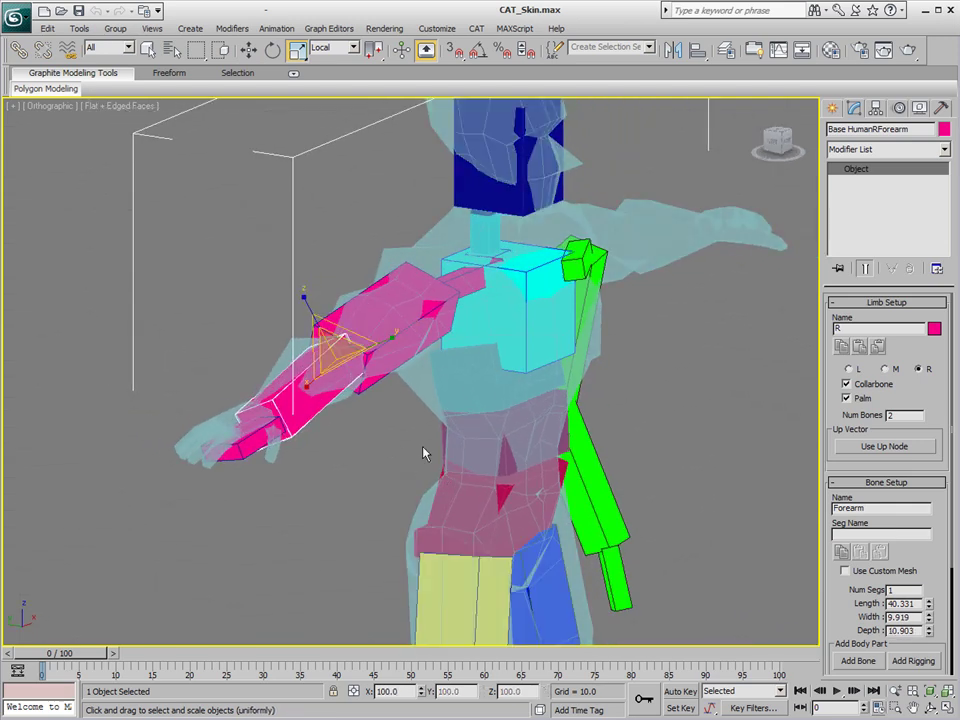
alt+middle_drag(318, 335, 340, 455)
Stretch the right palm to height 11.195 so it fills the hand.
click(207, 411)
drag(210, 407, 241, 490)
right_click(240, 394)
click(262, 402)
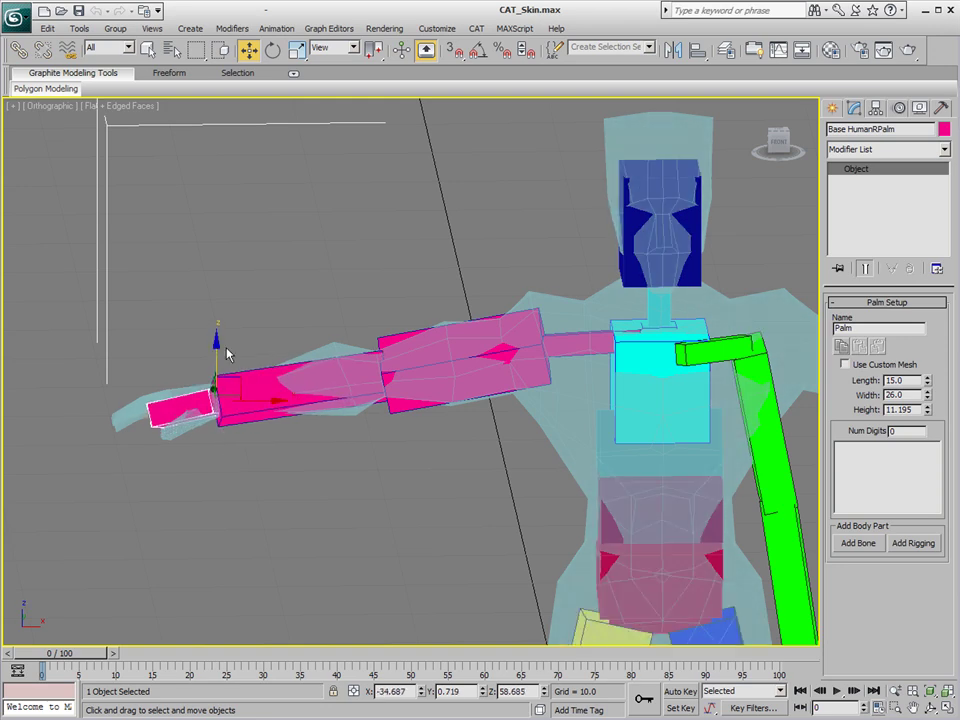
Copy the right collarbone's limb rig settings and paste them mirrored onto the left collarbone.
alt+middle_drag(340, 458, 319, 484)
click(446, 287)
key(r)
click(589, 388)
alt+middle_drag(589, 388, 506, 332)
click(506, 332)
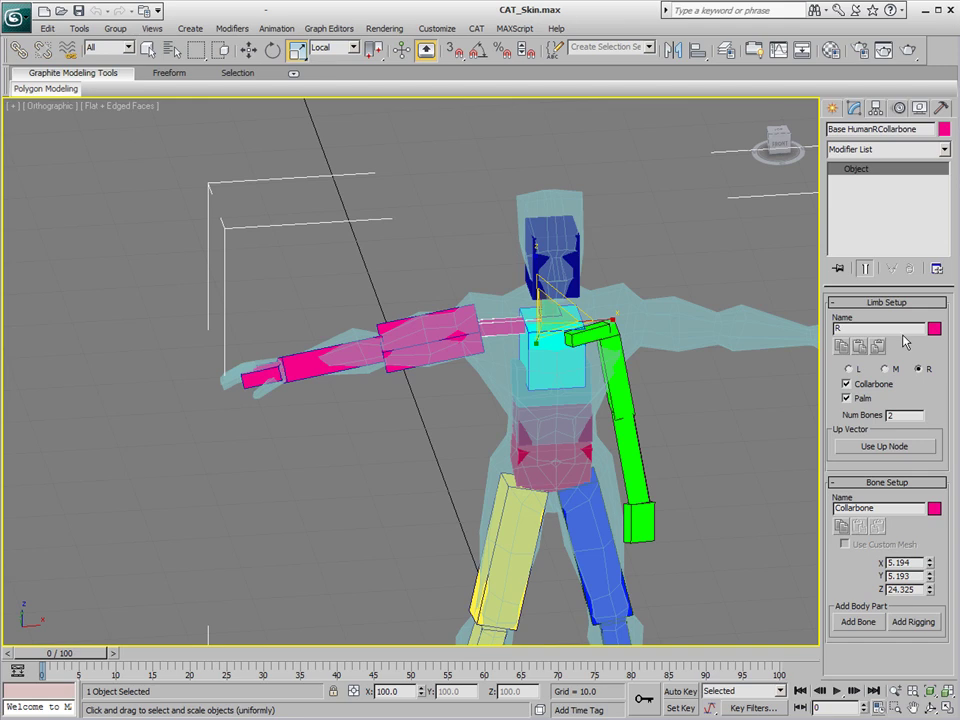
click(841, 346)
click(590, 336)
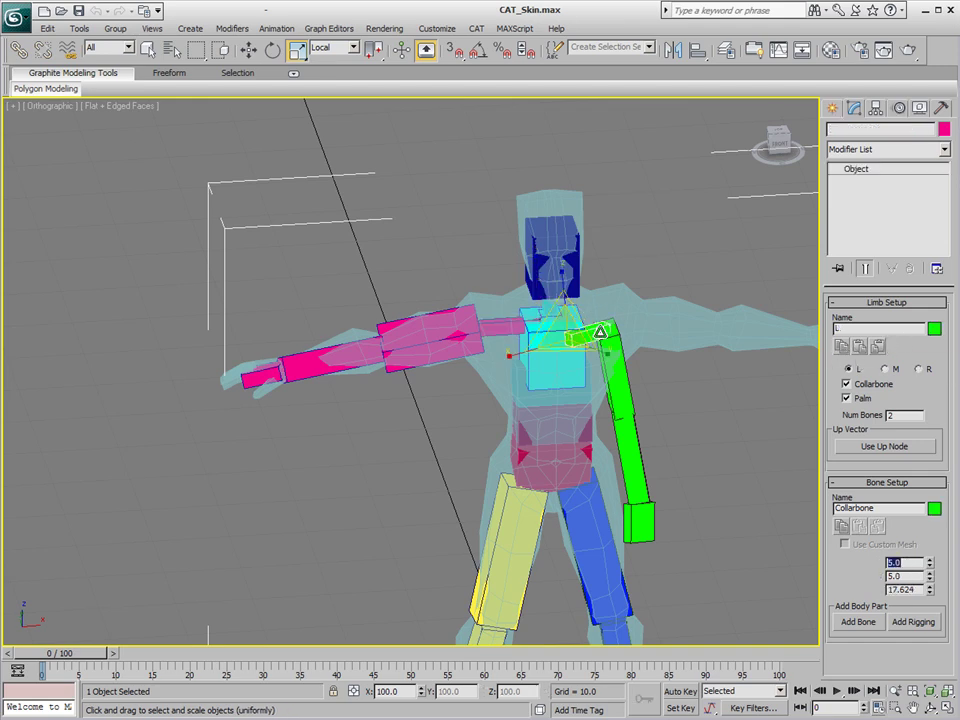
click(878, 346)
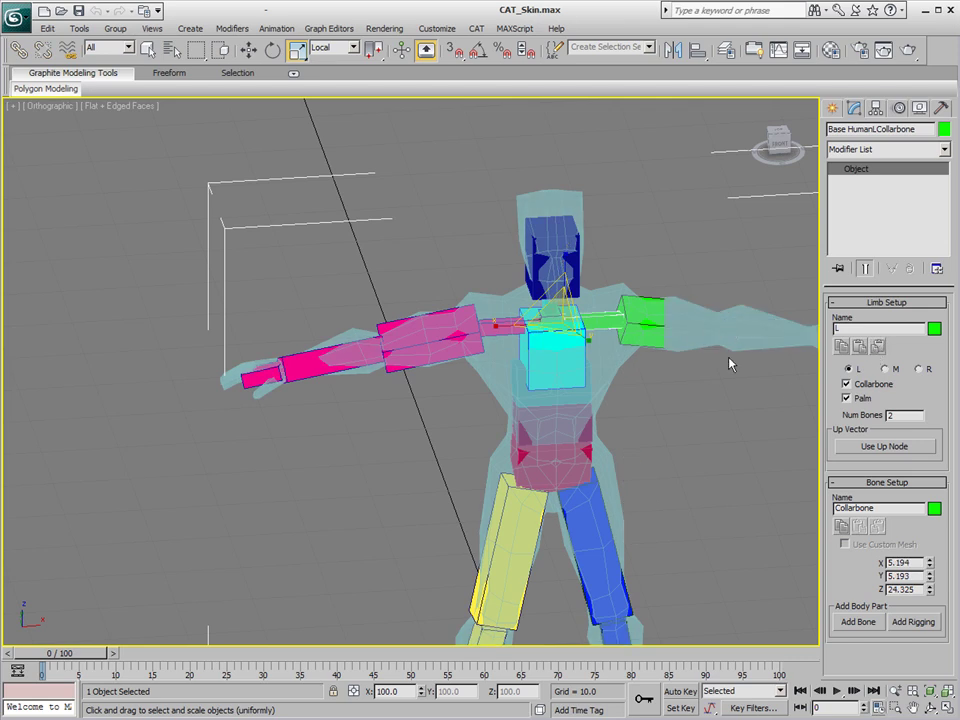
alt+middle_drag(730, 364, 536, 314)
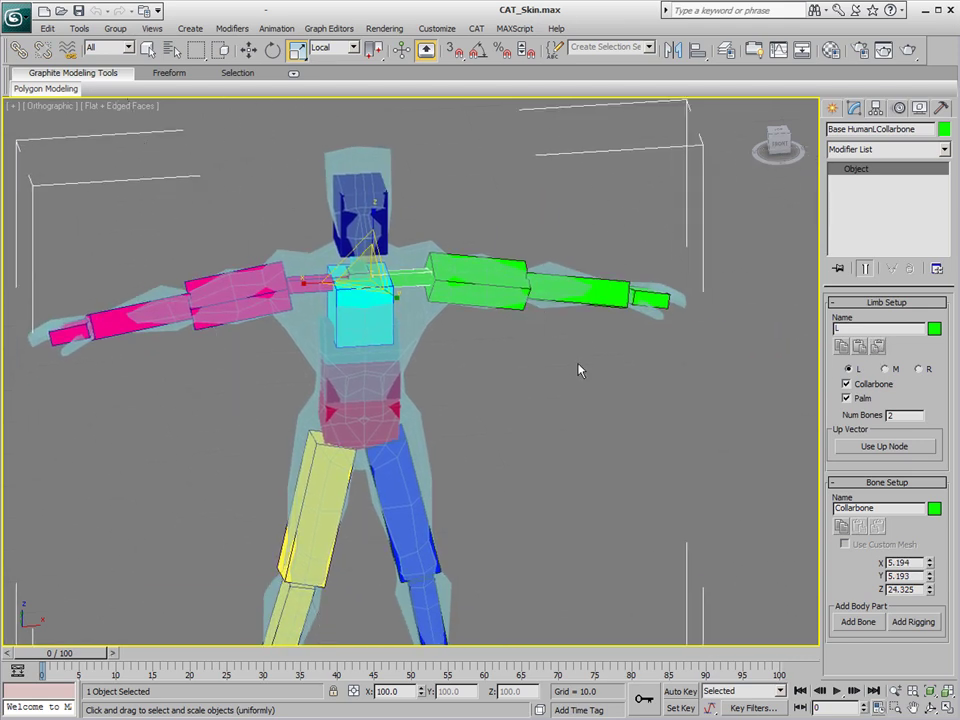
In Left view, nudge the neck into the mesh's neck, then raise and tilt the Head hub.
alt+middle_drag(534, 369, 615, 336)
key(f)
key(l)
key(w)
click(527, 343)
drag(527, 343, 535, 333)
click(541, 290)
drag(541, 290, 490, 328)
right_click(540, 275)
click(555, 294)
key(Page_Up)
Stretch the two neck bones along Y to 135 and nudge the head into place.
click(634, 353)
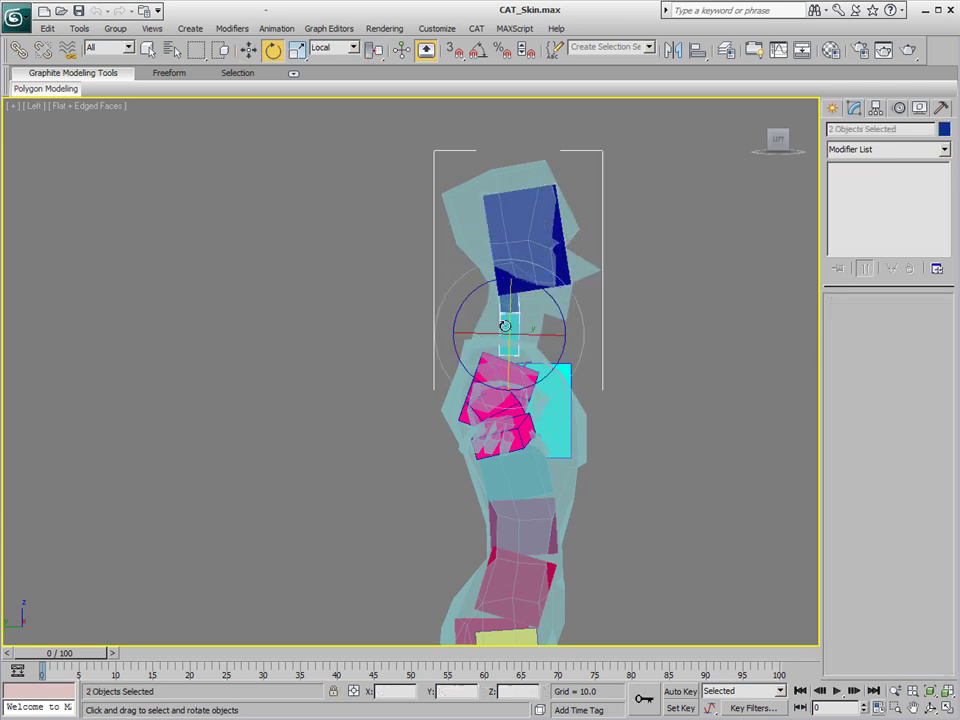
right_click(500, 322)
click(545, 363)
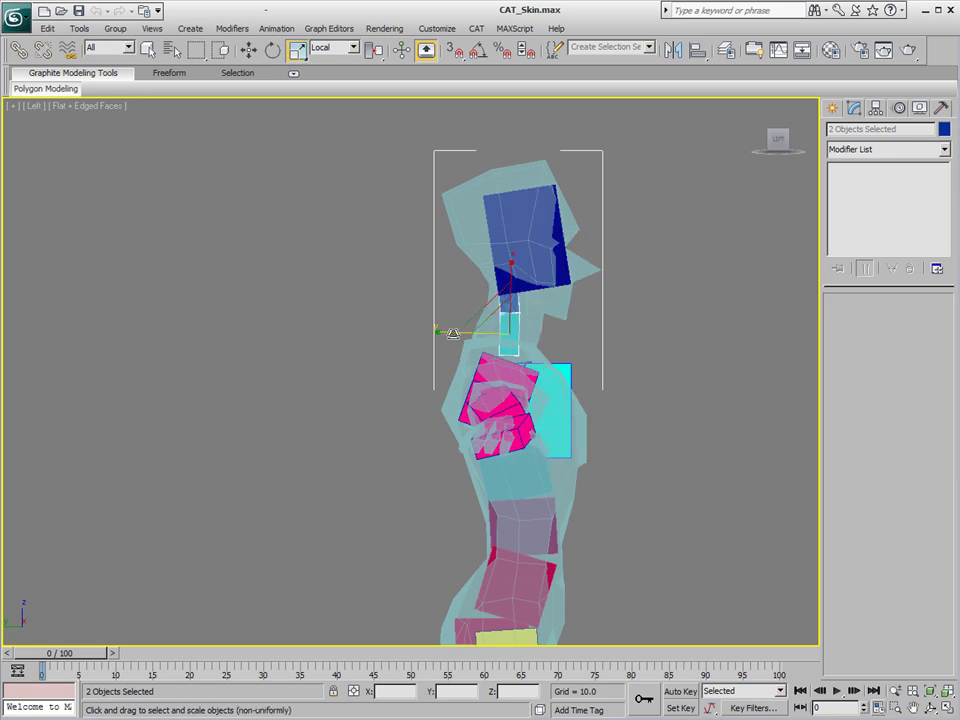
drag(437, 333, 433, 333)
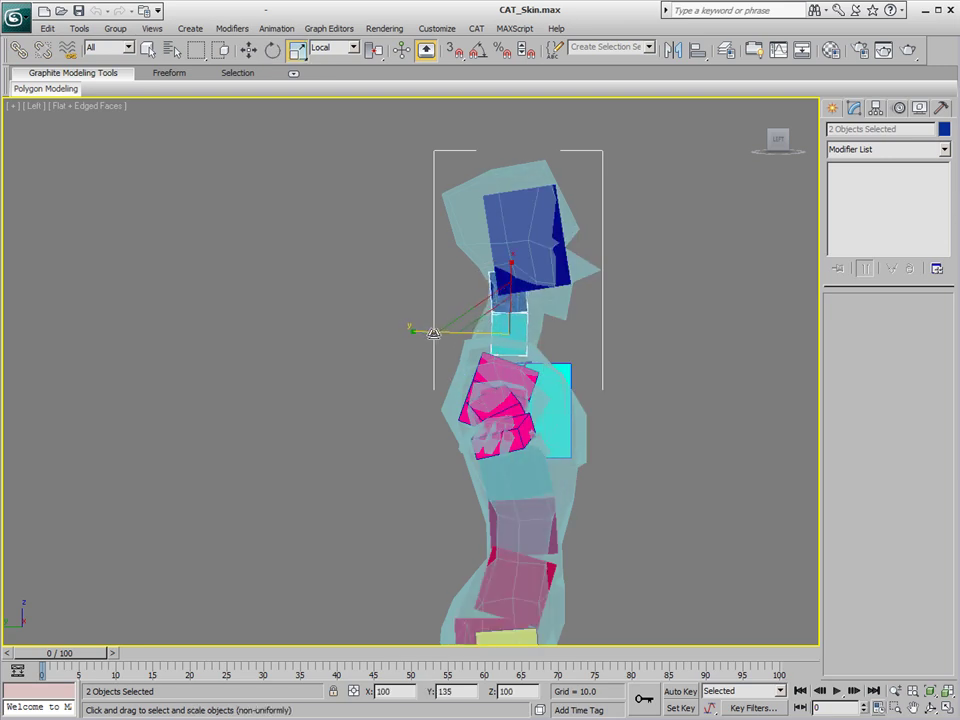
key(w)
click(540, 252)
drag(540, 252, 541, 253)
click(654, 388)
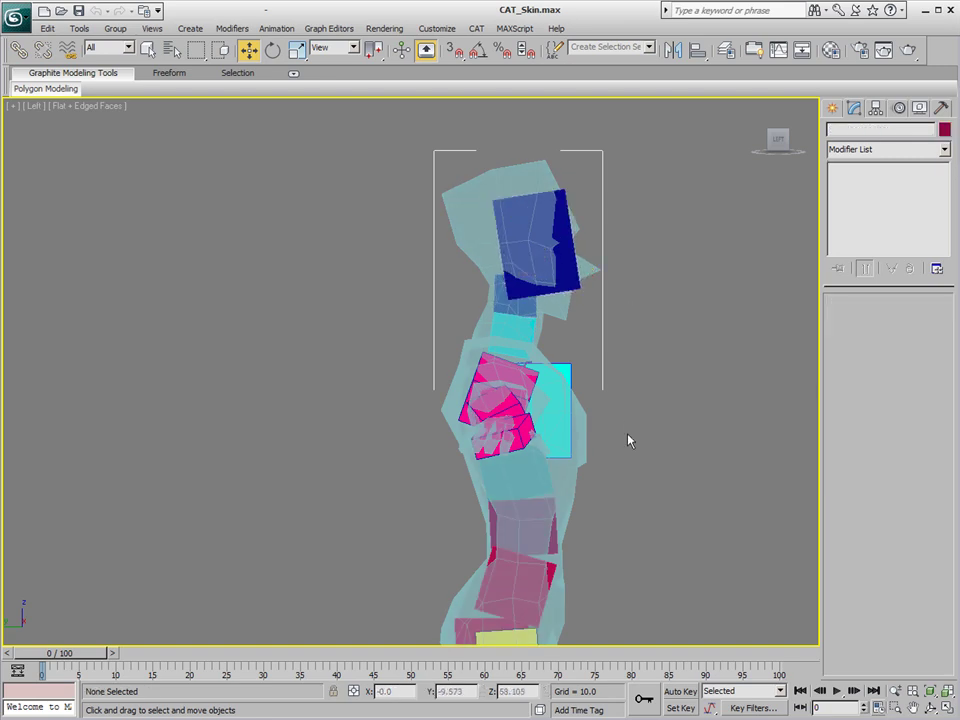
In Front view, scale both neck bones wider to fill the mesh's neck.
key(f)
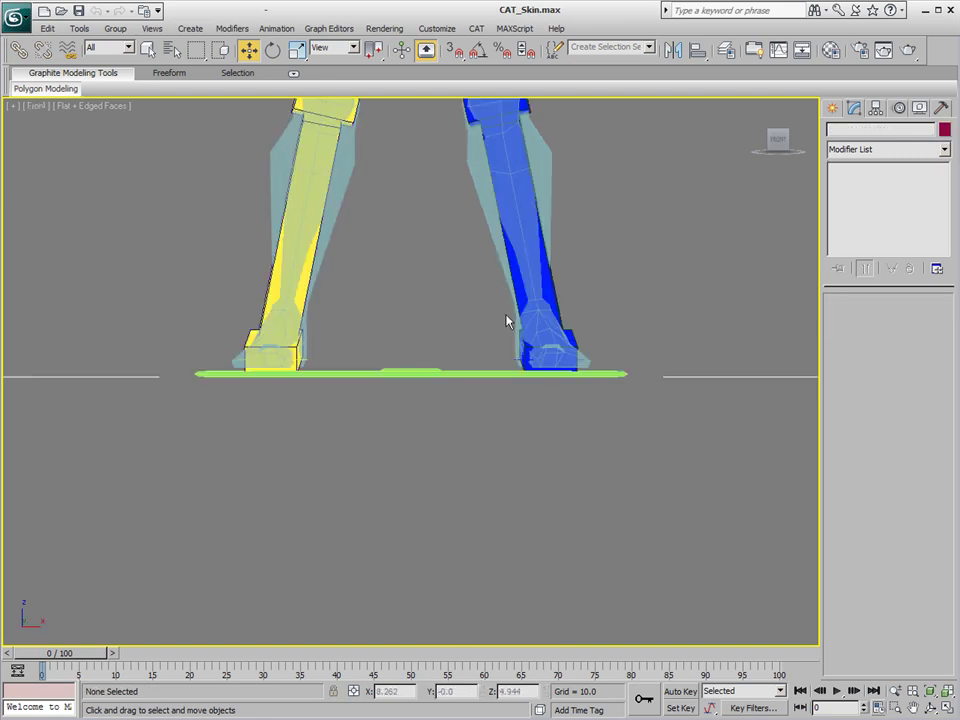
drag(479, 333, 330, 355)
right_click(426, 338)
click(474, 369)
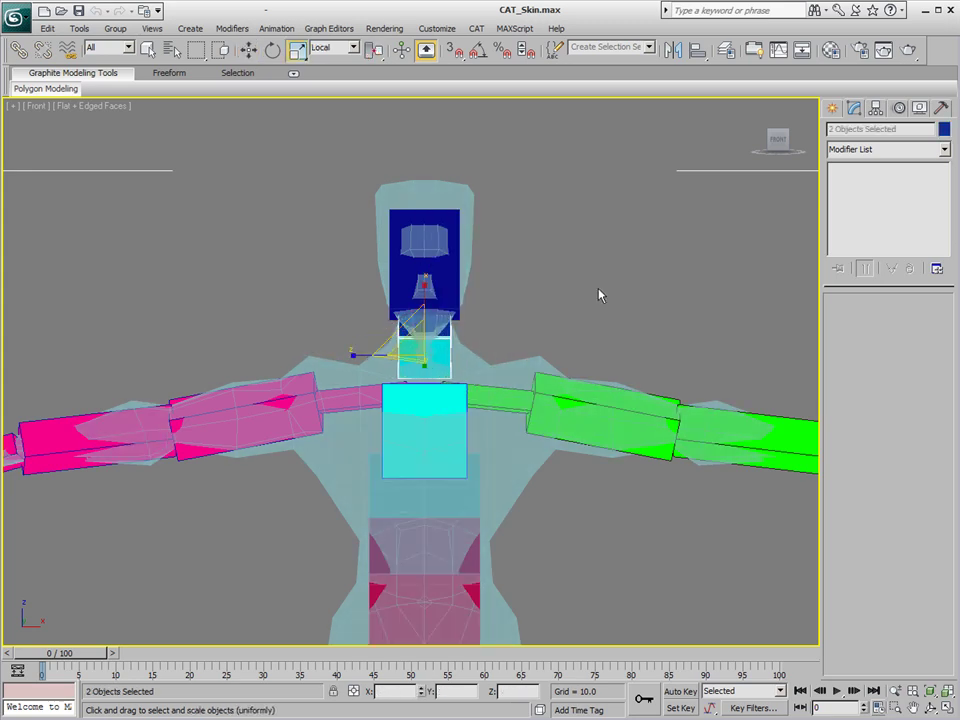
click(538, 257)
Zoom out, orbit and recentre to view the whole rigged character in 3-D.
scroll(543, 438, down, 5)
middle_drag(543, 438, 546, 310)
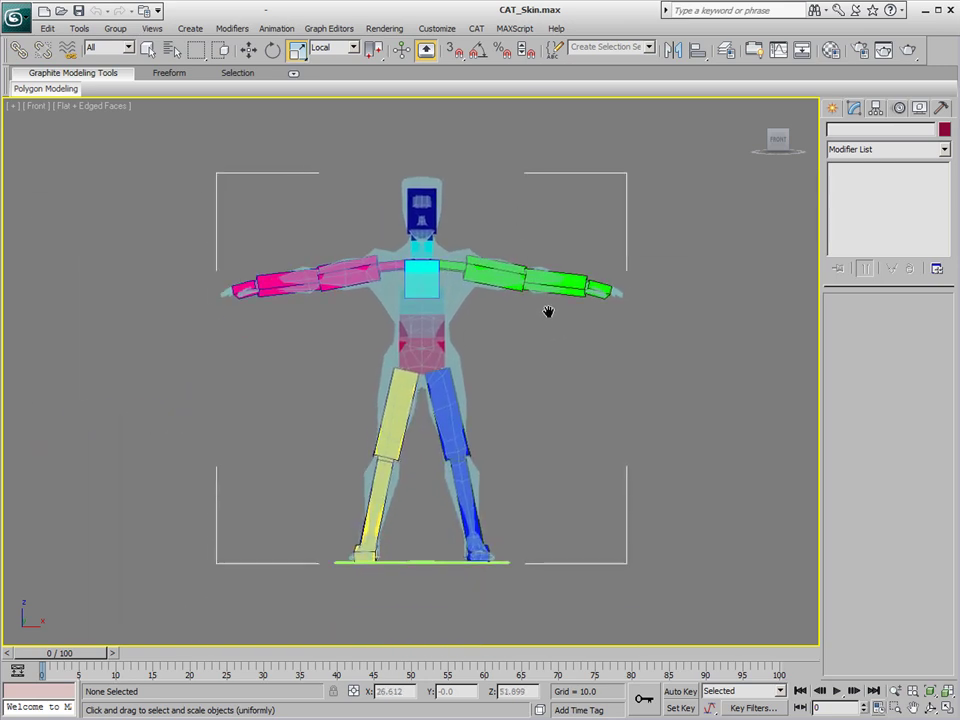
scroll(540, 335, down, 2)
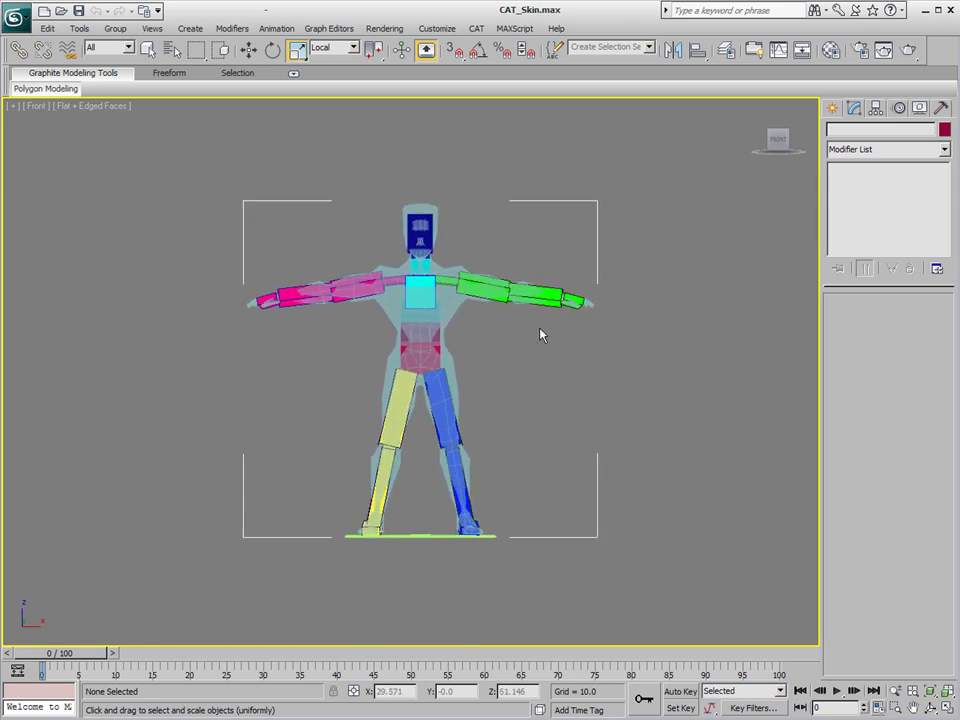
alt+middle_drag(471, 381, 521, 385)
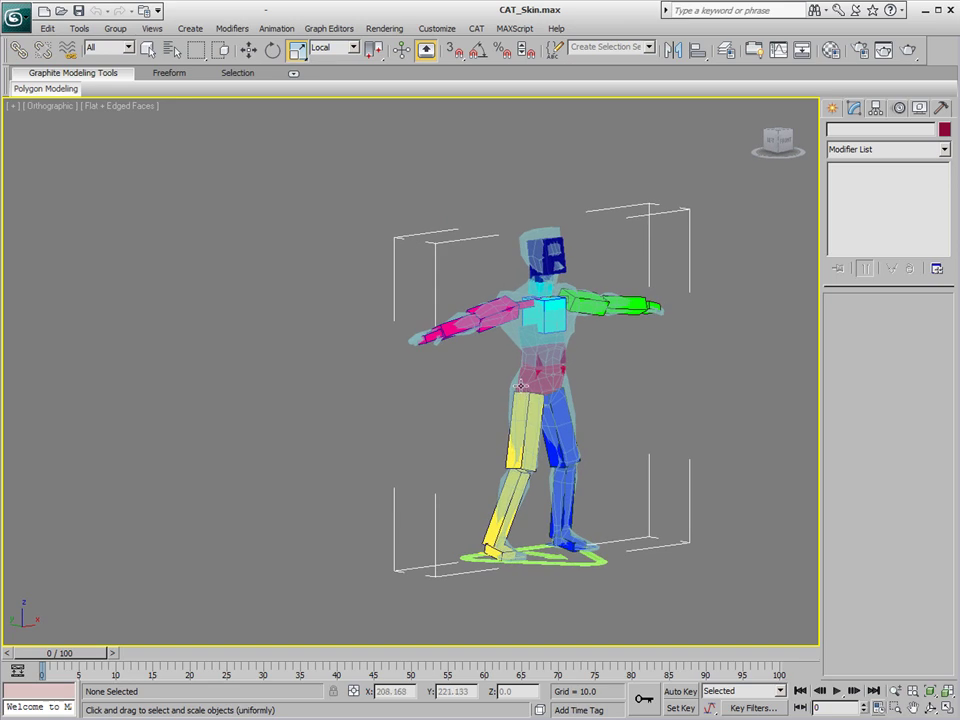
middle_drag(587, 369, 469, 338)
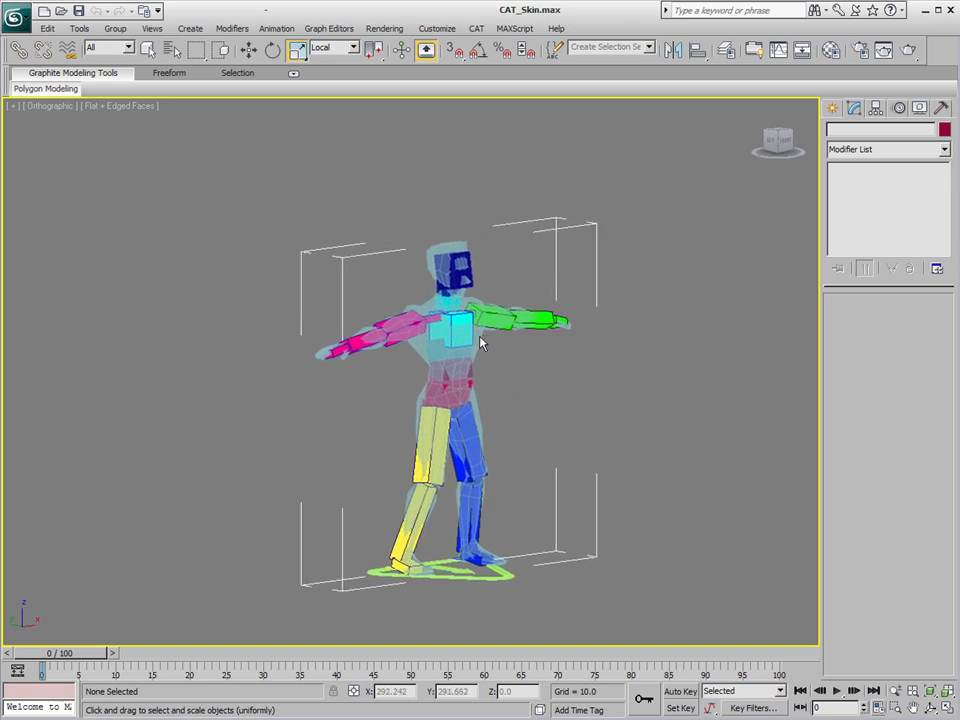
Unfreeze the Body mesh, select it, and make it opaque with Alt+X.
right_click(548, 378)
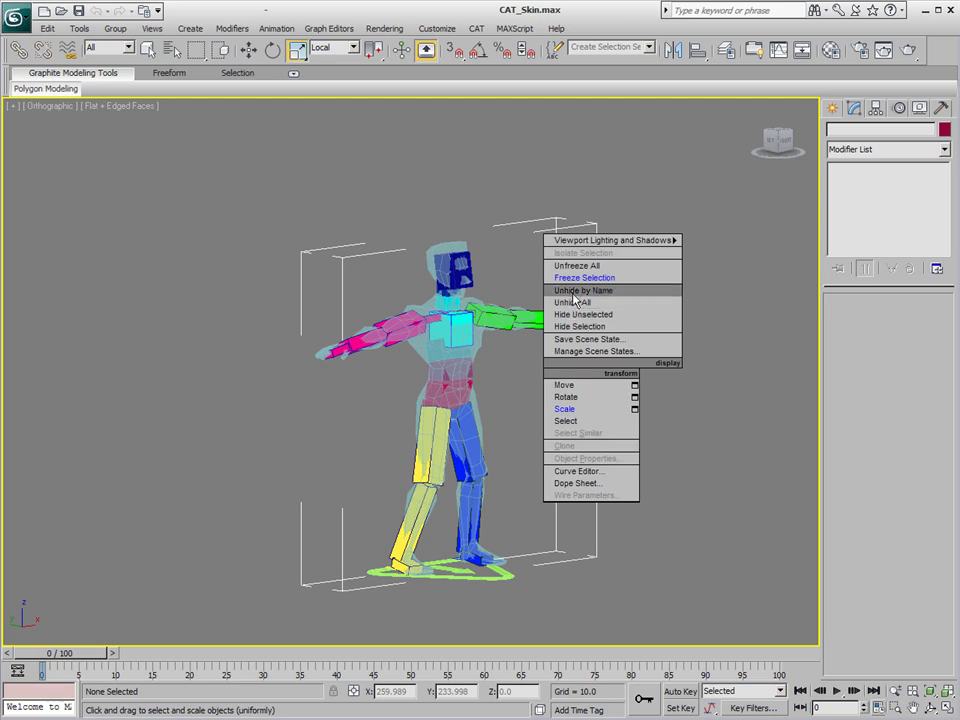
click(587, 270)
click(511, 368)
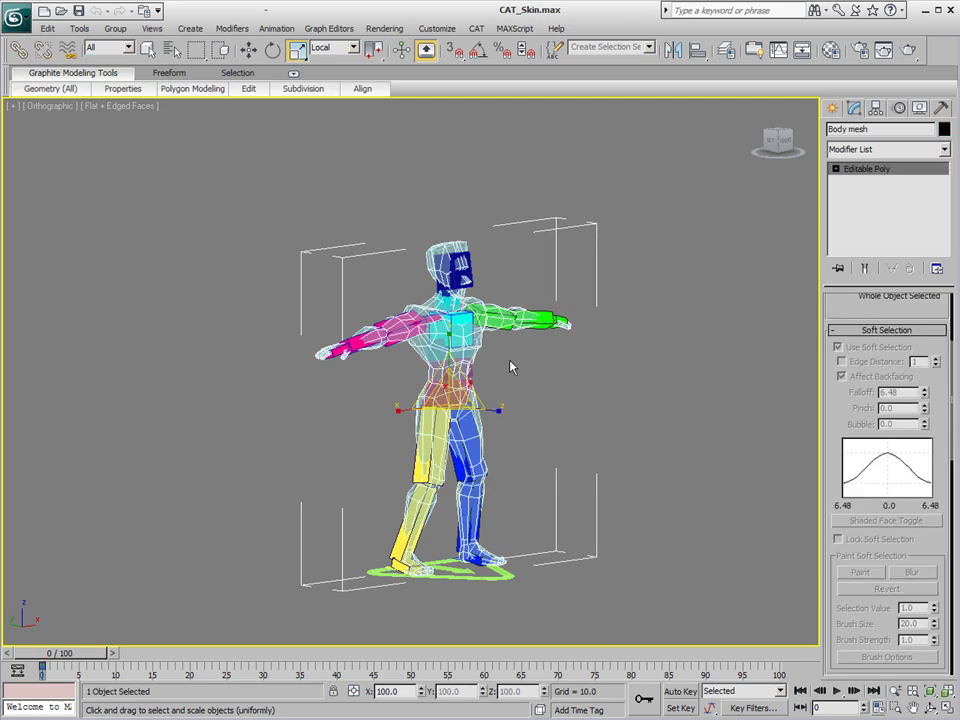
key(alt+x)
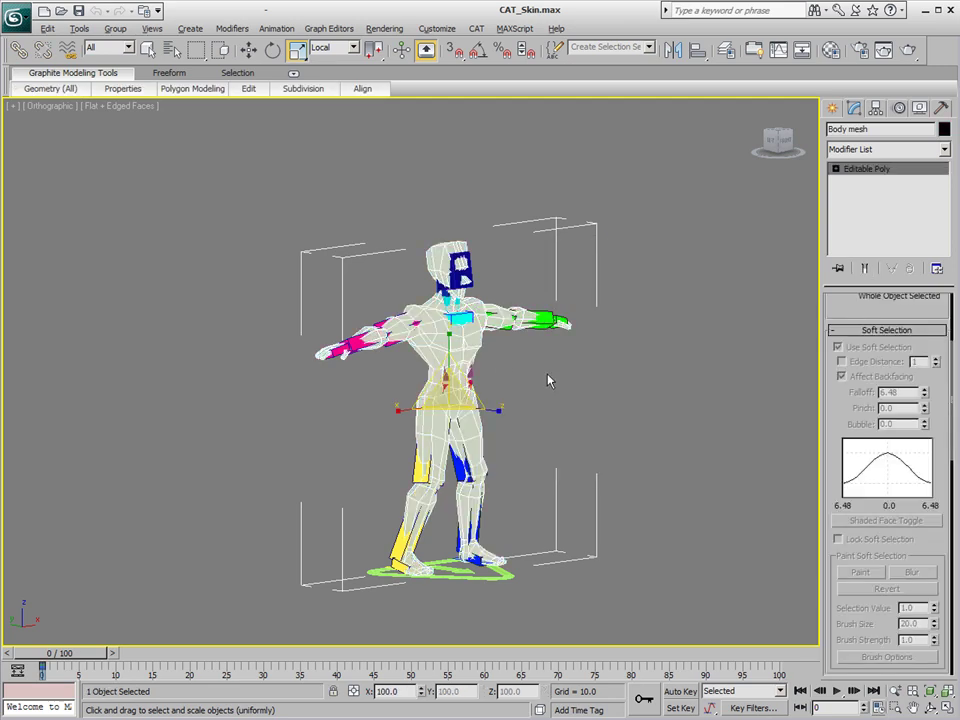
alt+middle_drag(548, 378, 534, 396)
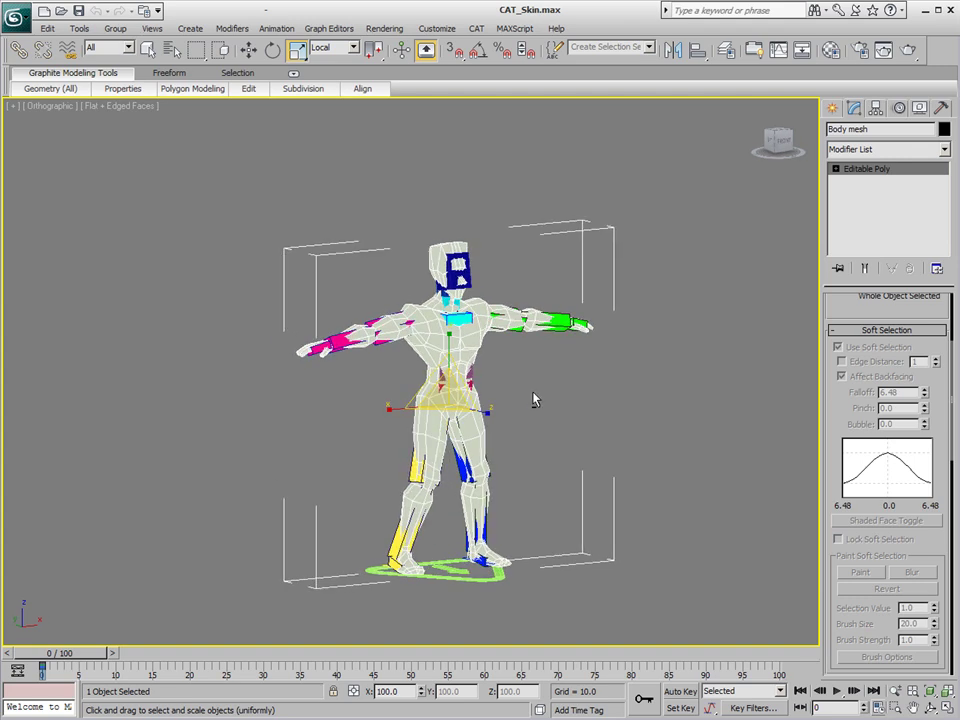
Add a Skin modifier to the Body mesh from the Modifier List.
click(880, 149)
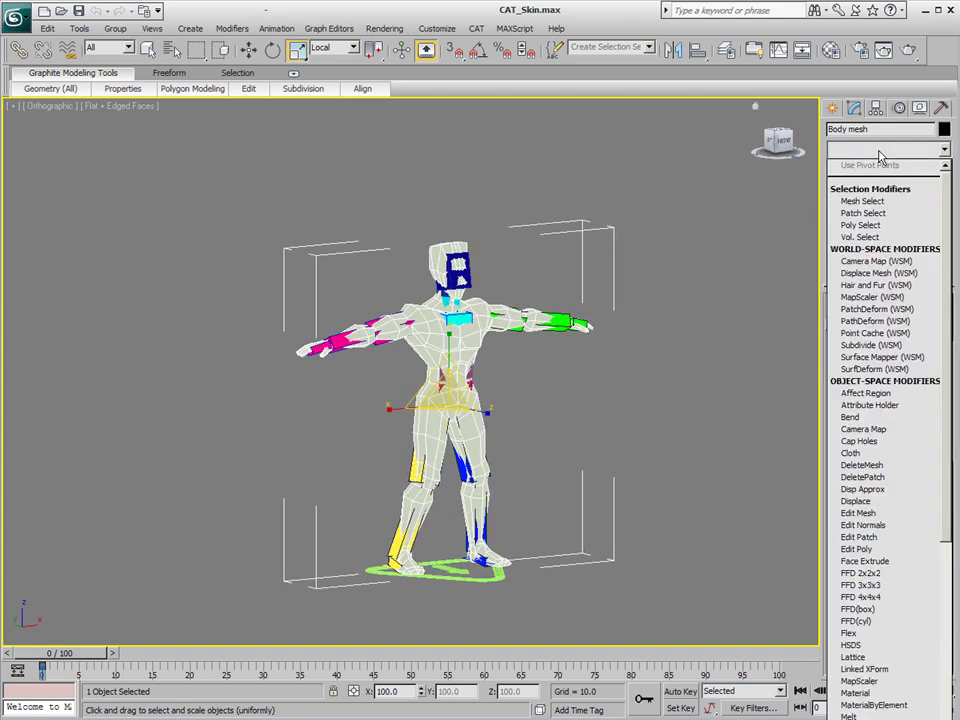
scroll(870, 300, down, 5)
click(862, 306)
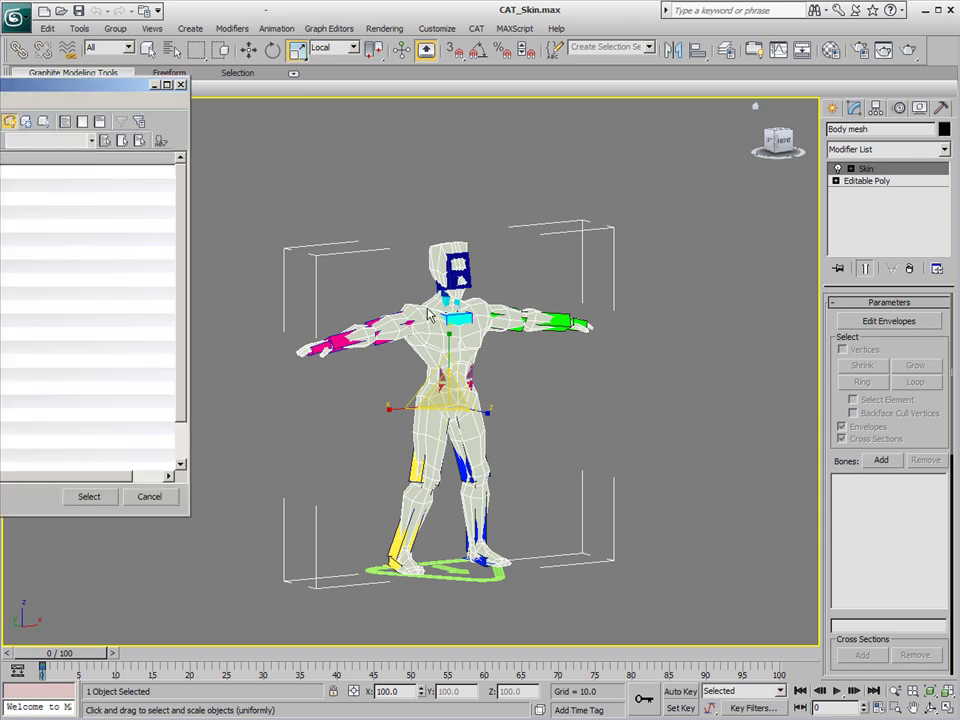
Show bones as a hierarchy, select Base HumanPelvis with all its children, and add them.
drag(101, 93, 301, 120)
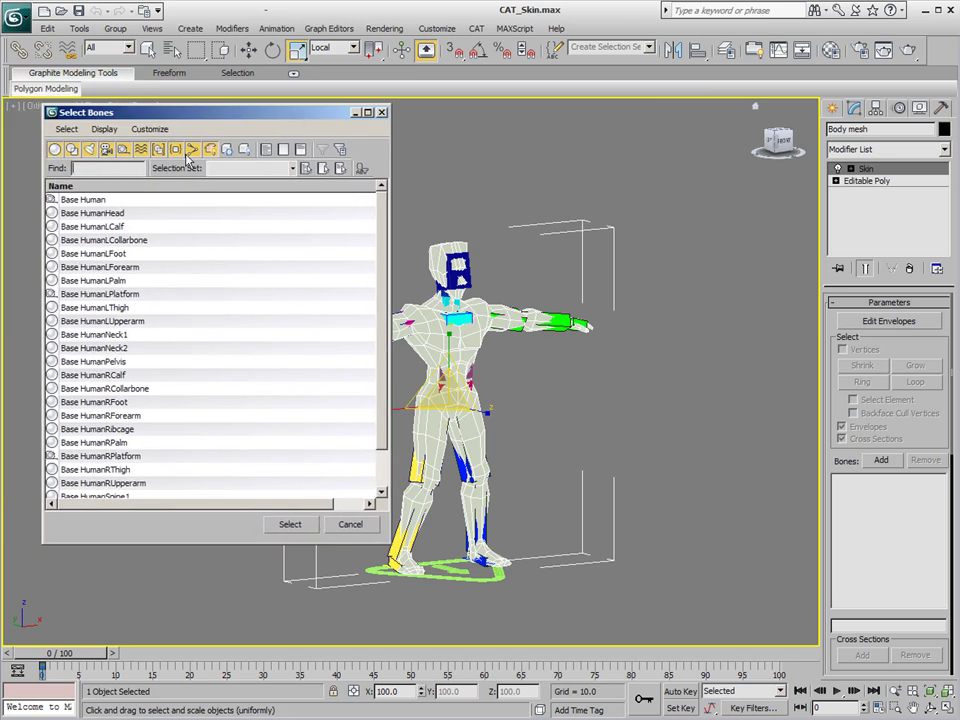
click(104, 129)
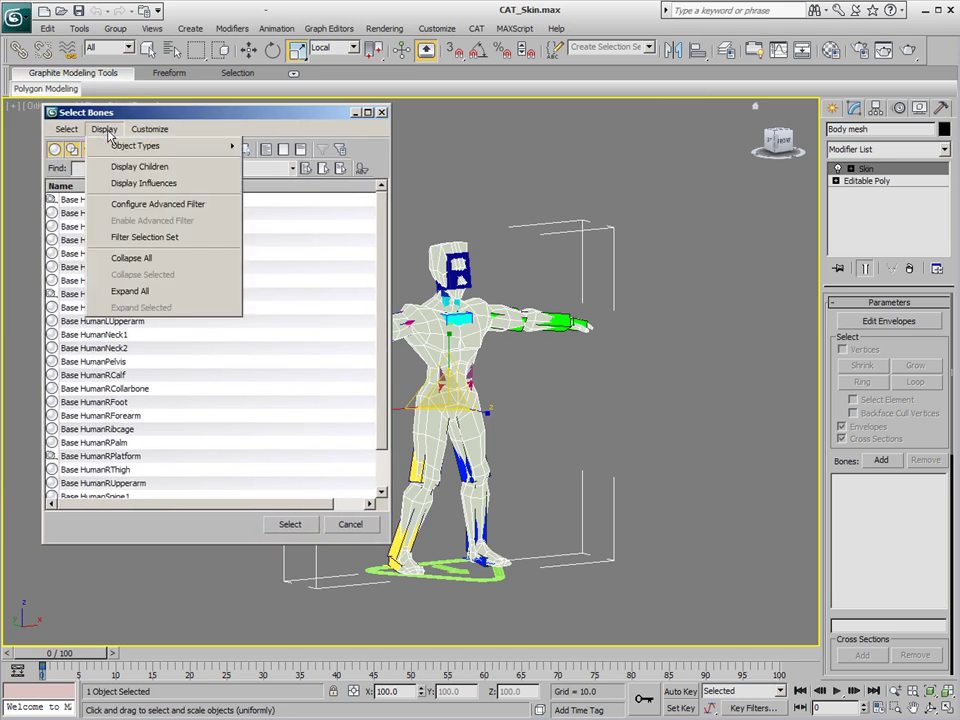
click(124, 166)
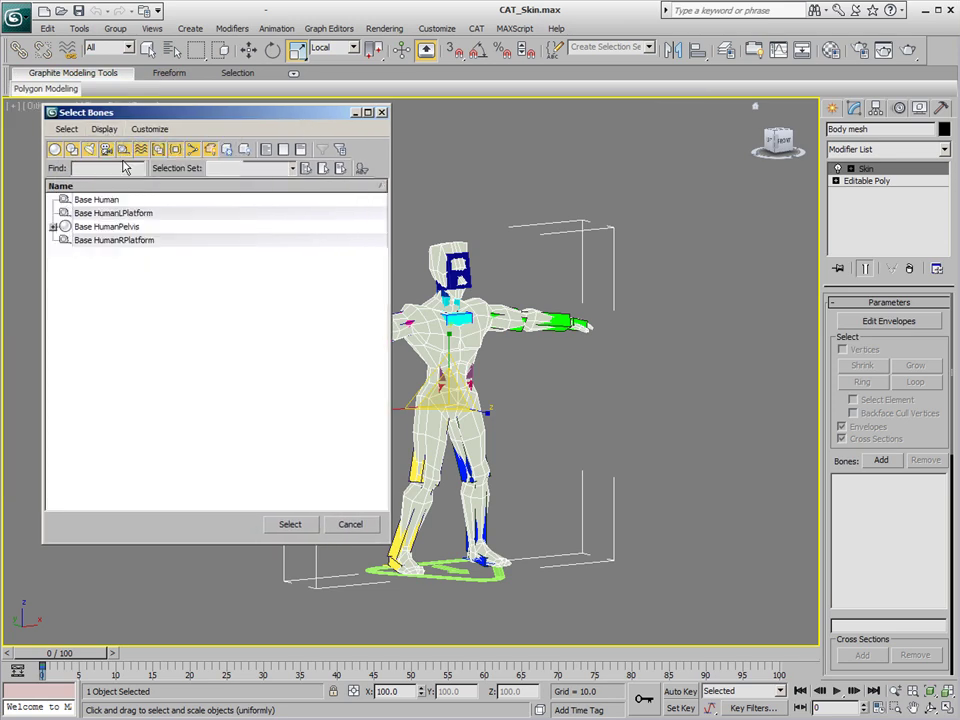
click(53, 227)
click(134, 227)
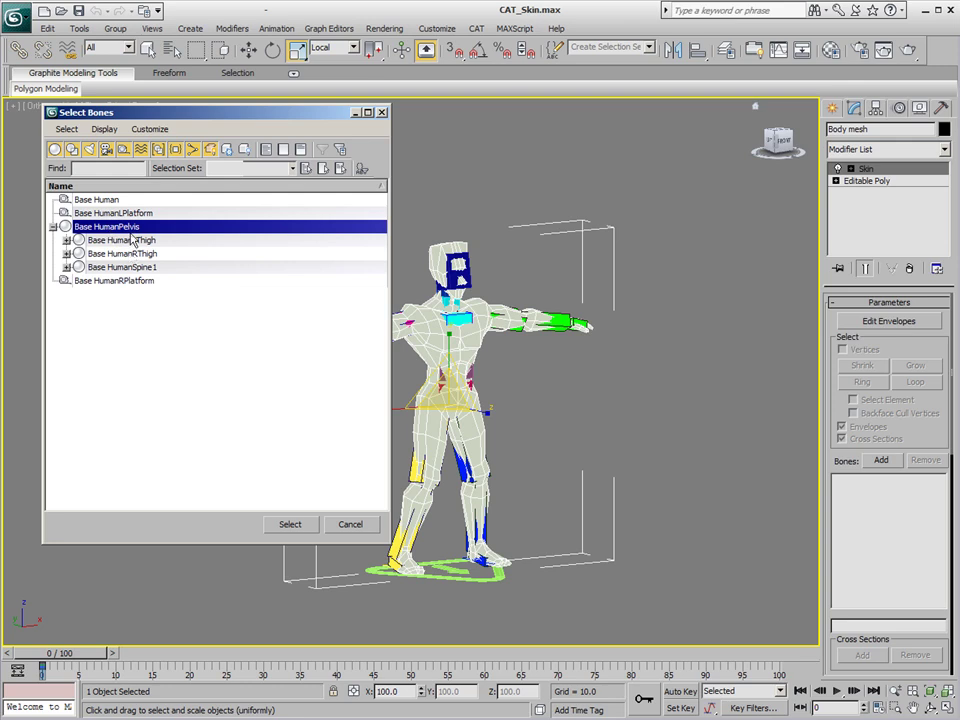
double_click(131, 232)
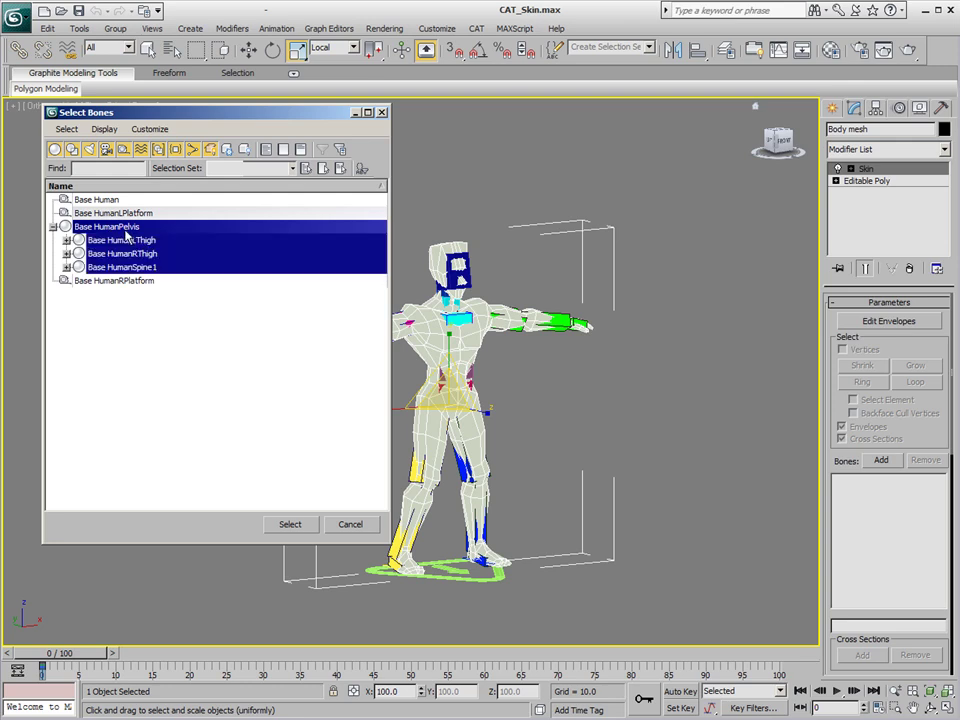
click(291, 524)
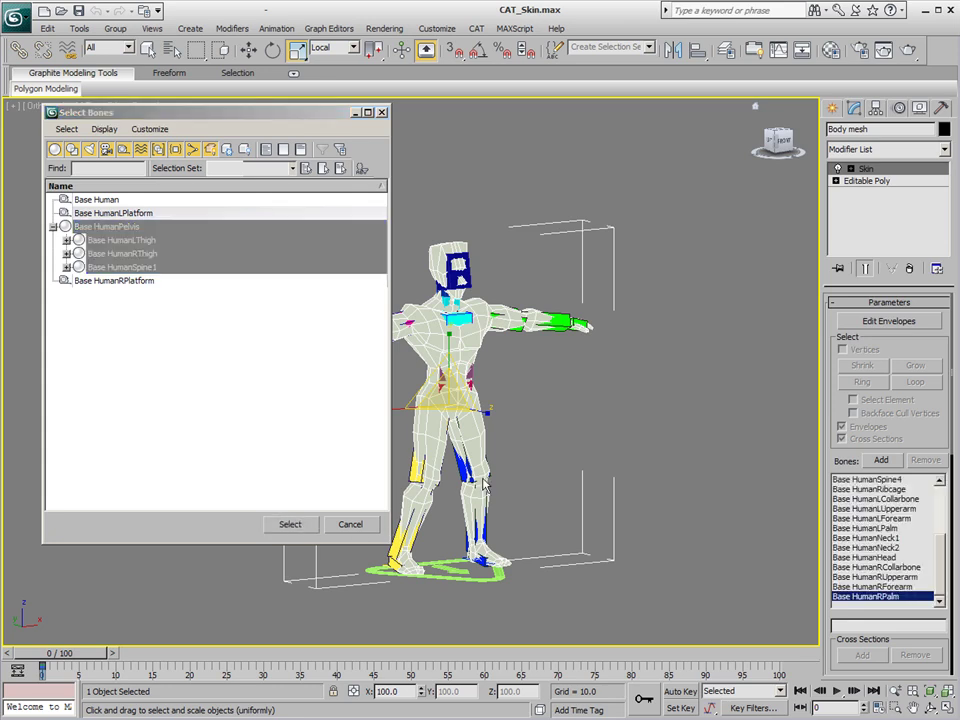
alt+middle_drag(697, 478, 621, 431)
Zoom in on the skinned character, then bring up the Motion panel settings.
scroll(690, 478, up, 3)
scroll(690, 478, down, 3)
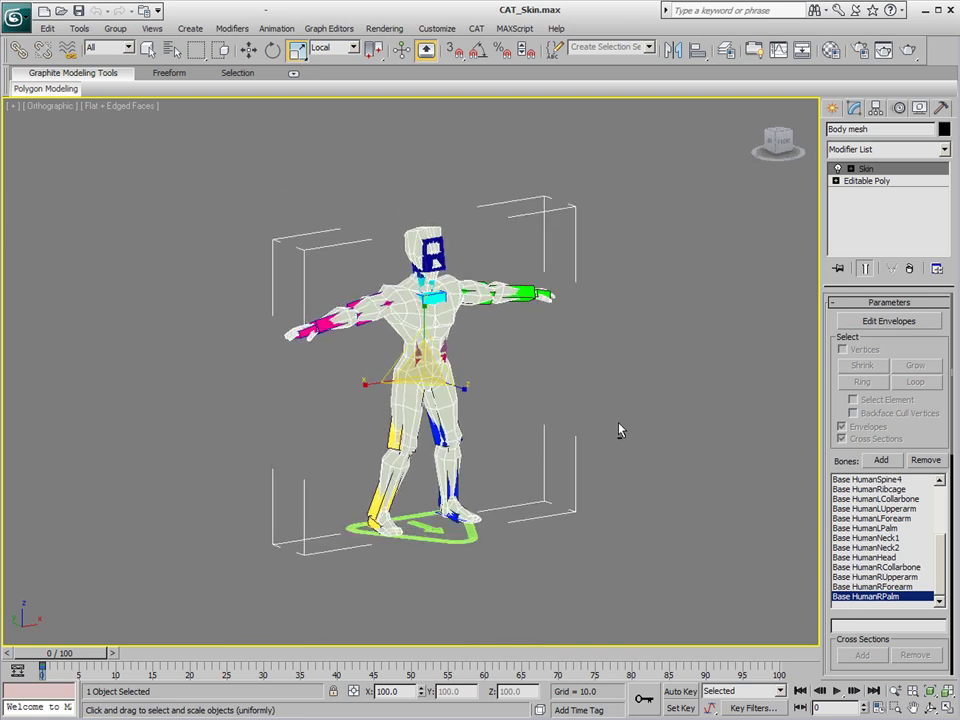
scroll(621, 431, up, 3)
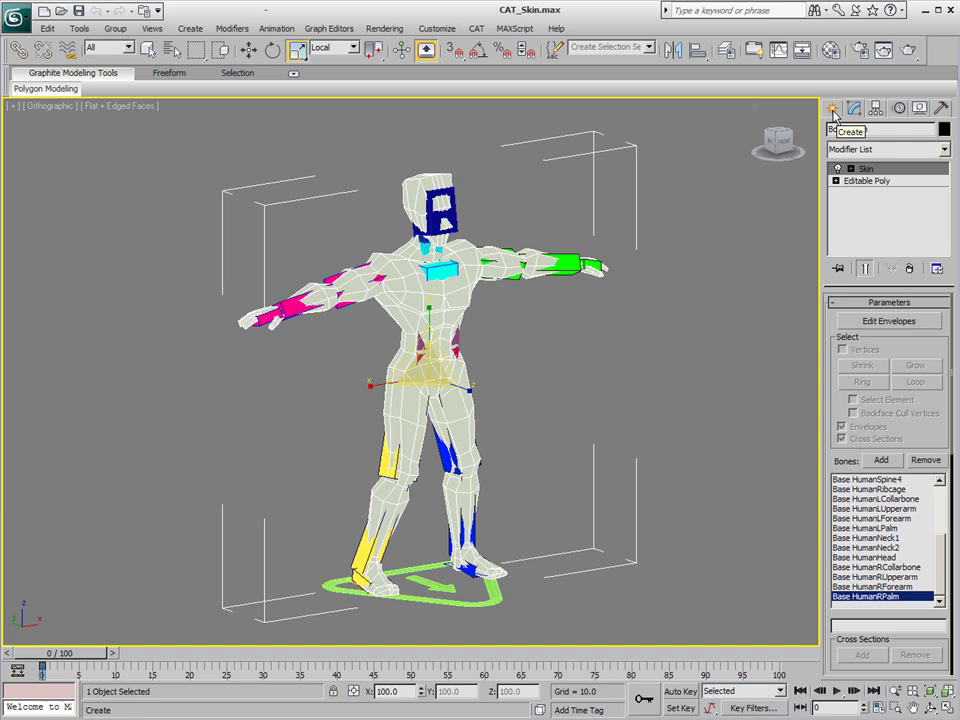
click(896, 108)
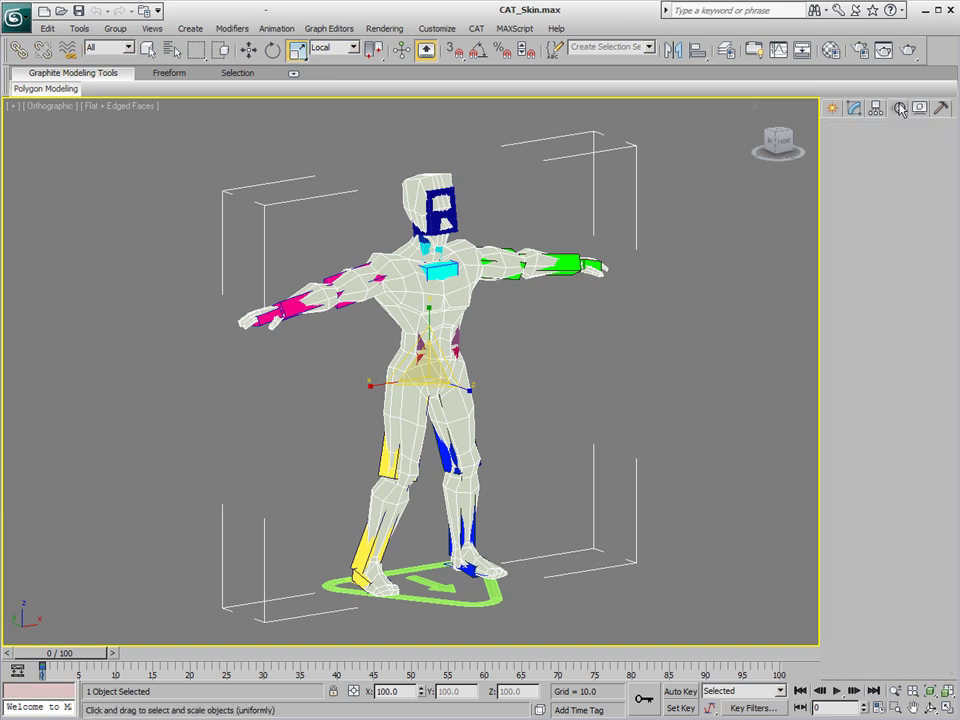
Select the left forearm bone, add a CATMotion layer, and switch the rig to Animation mode.
click(568, 254)
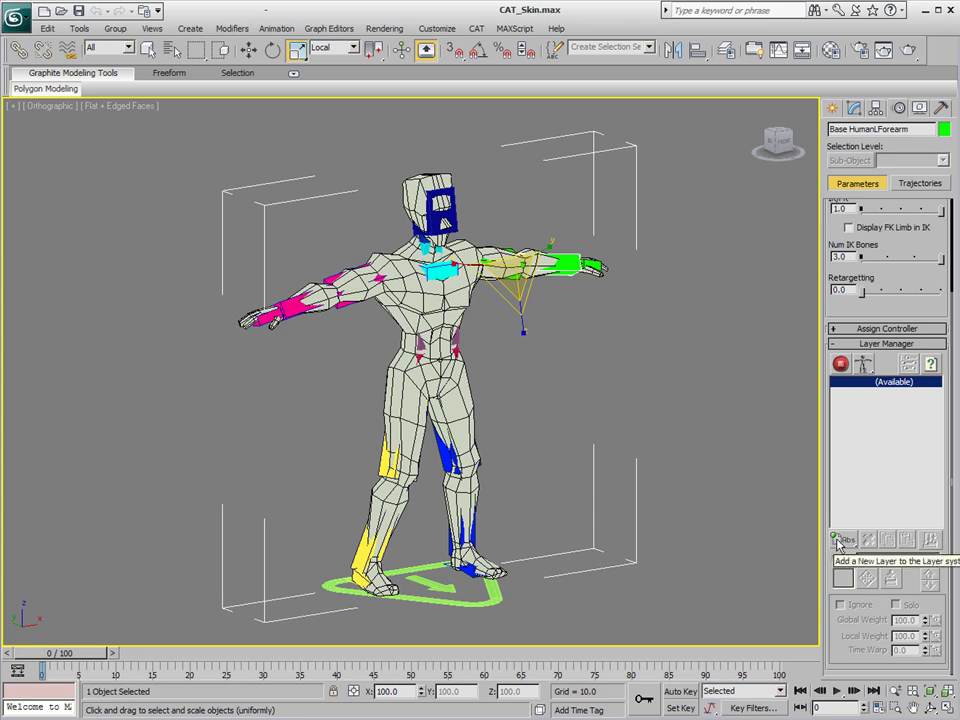
drag(841, 542, 842, 616)
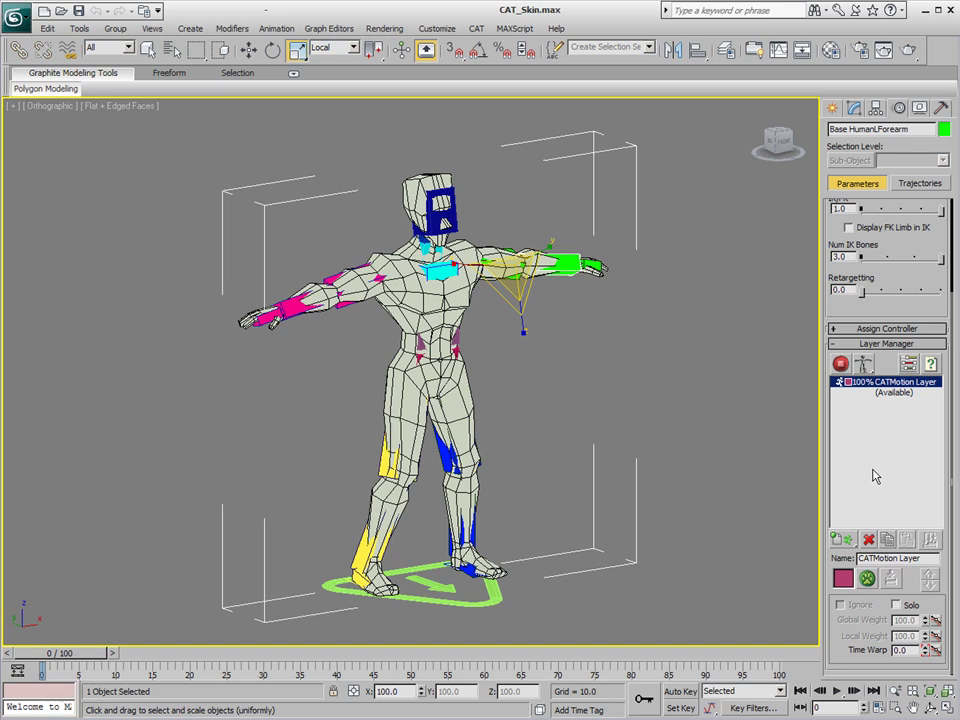
click(841, 365)
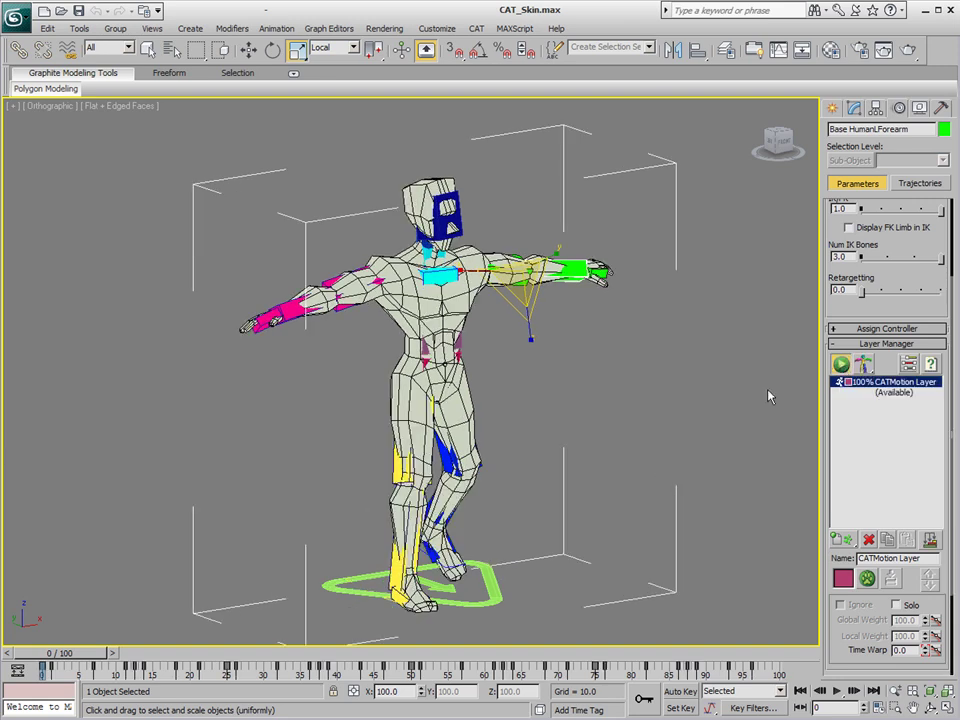
Play the walk cycle, stop it at frame 50, then clear the selection.
click(838, 691)
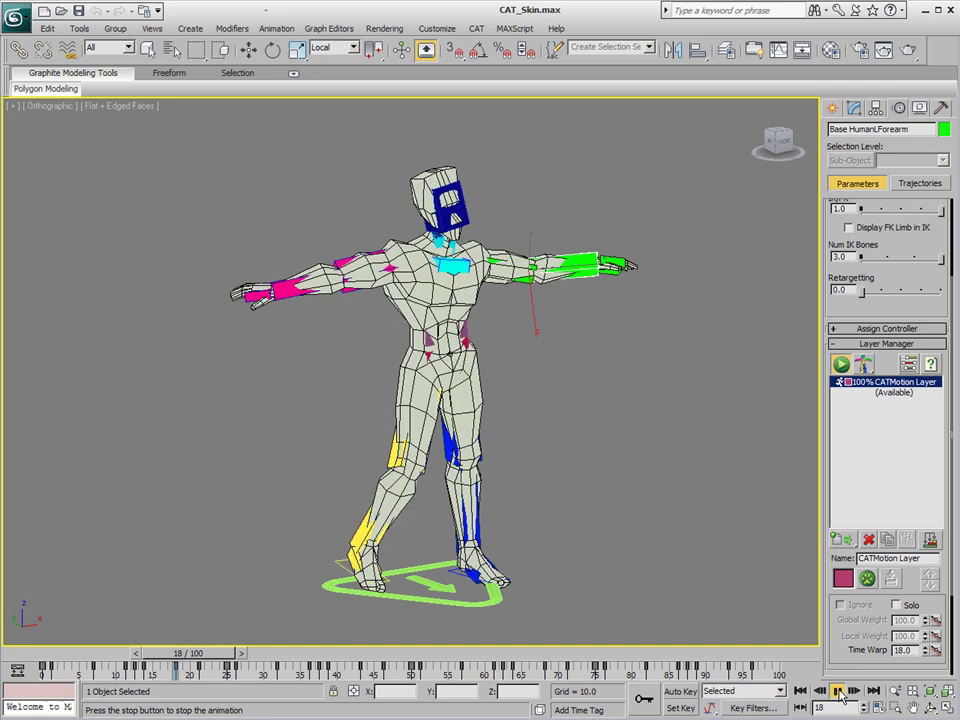
click(838, 690)
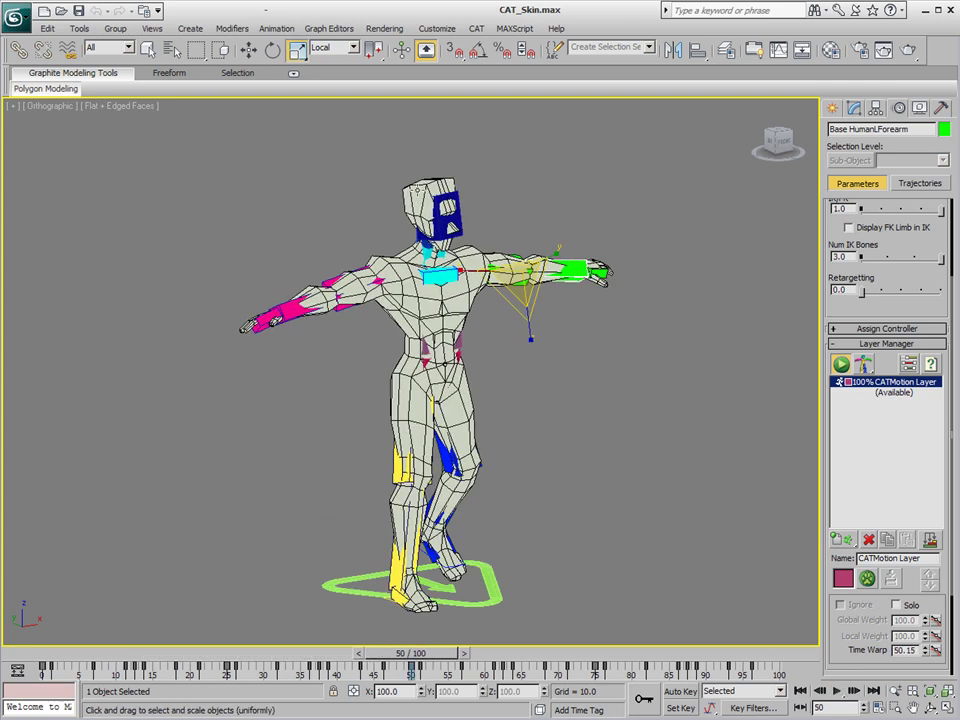
click(440, 330)
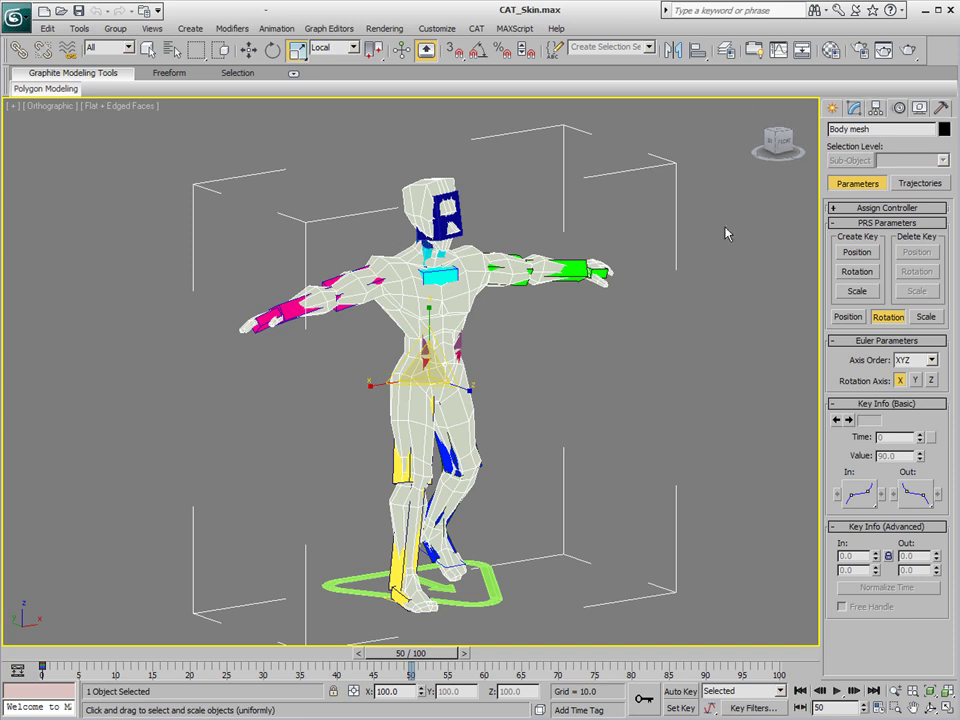
click(722, 261)
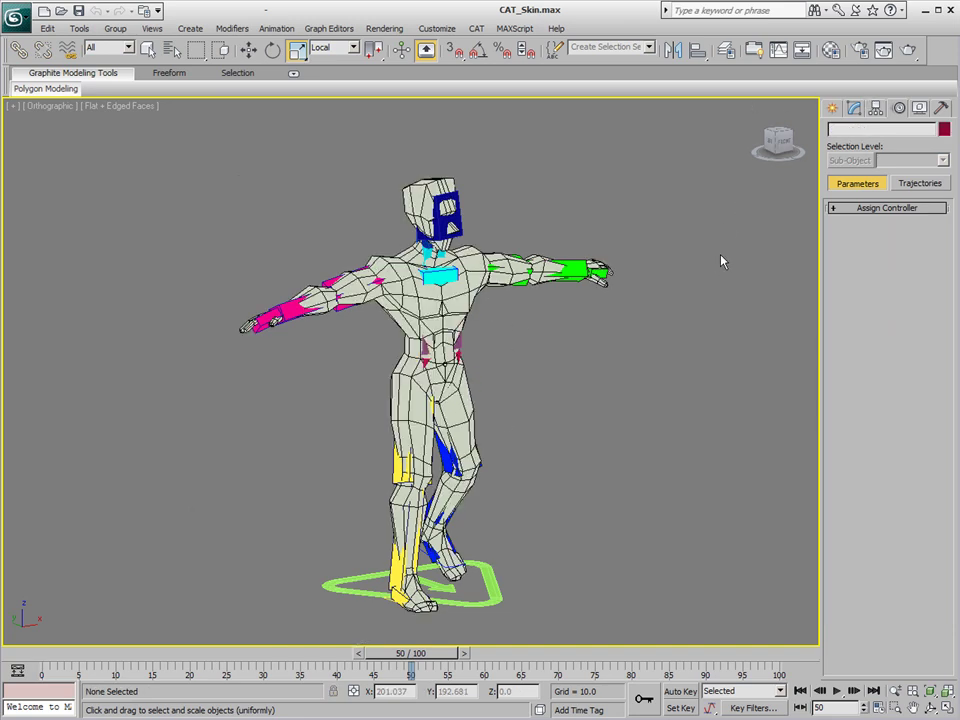